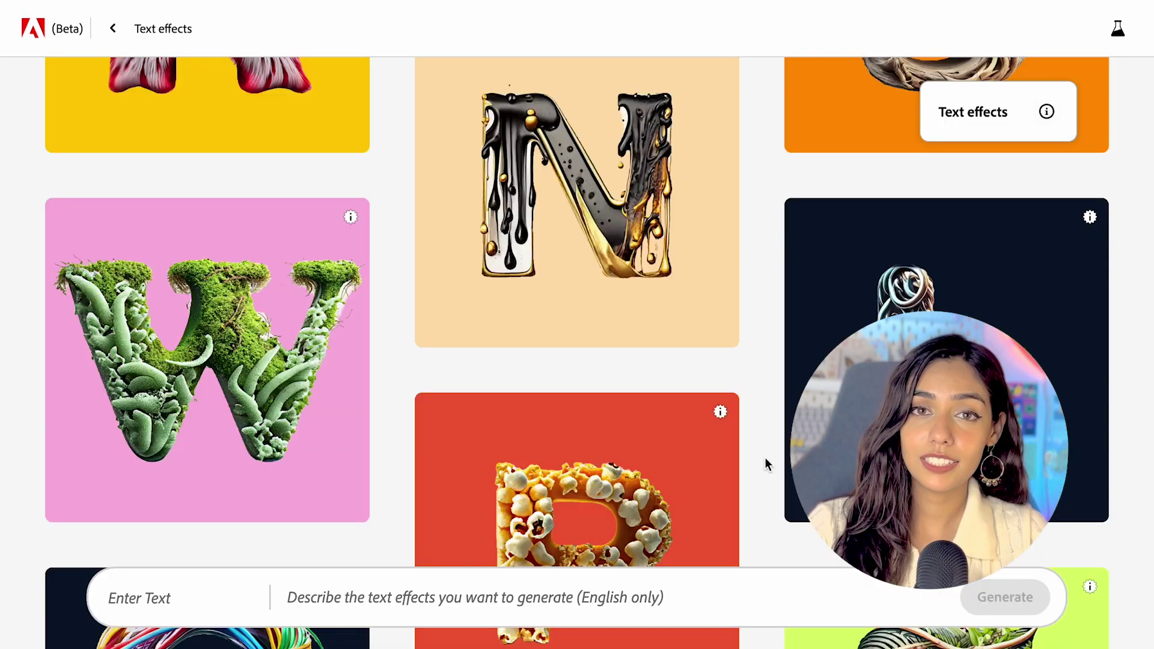
Replace the cookie example's prompt with 'sushi' and generate the sushi-textured letters
scroll(765, 464, down, 3)
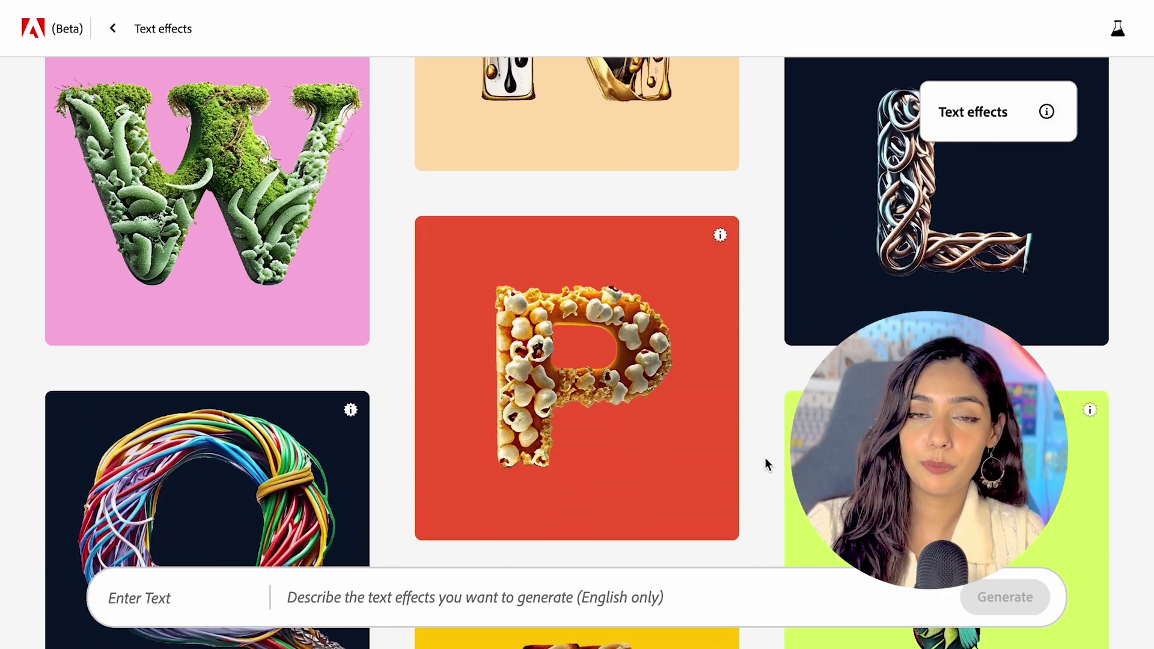
scroll(765, 461, down, 5)
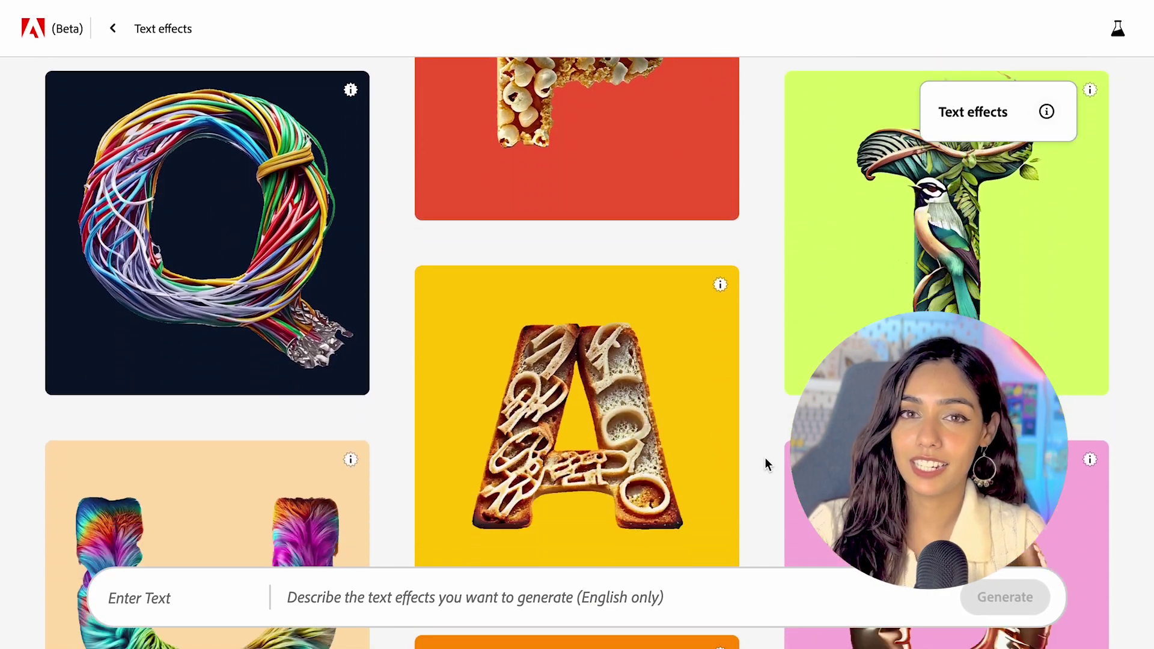
scroll(765, 459, down, 4)
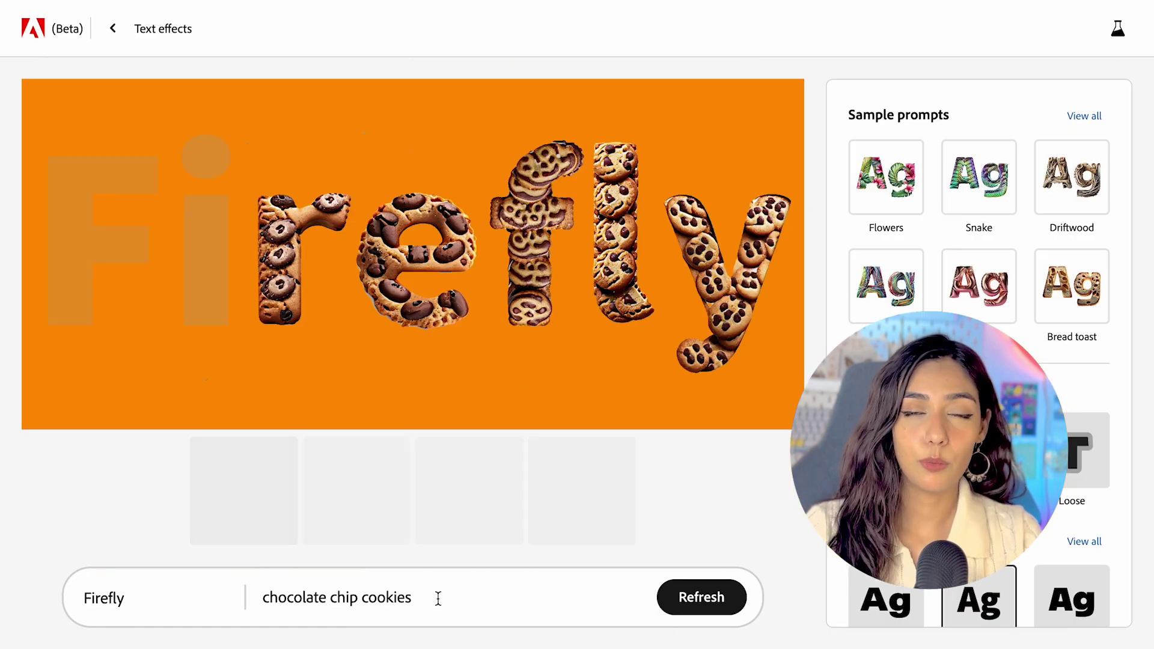
drag(411, 597, 253, 604)
text(sus)
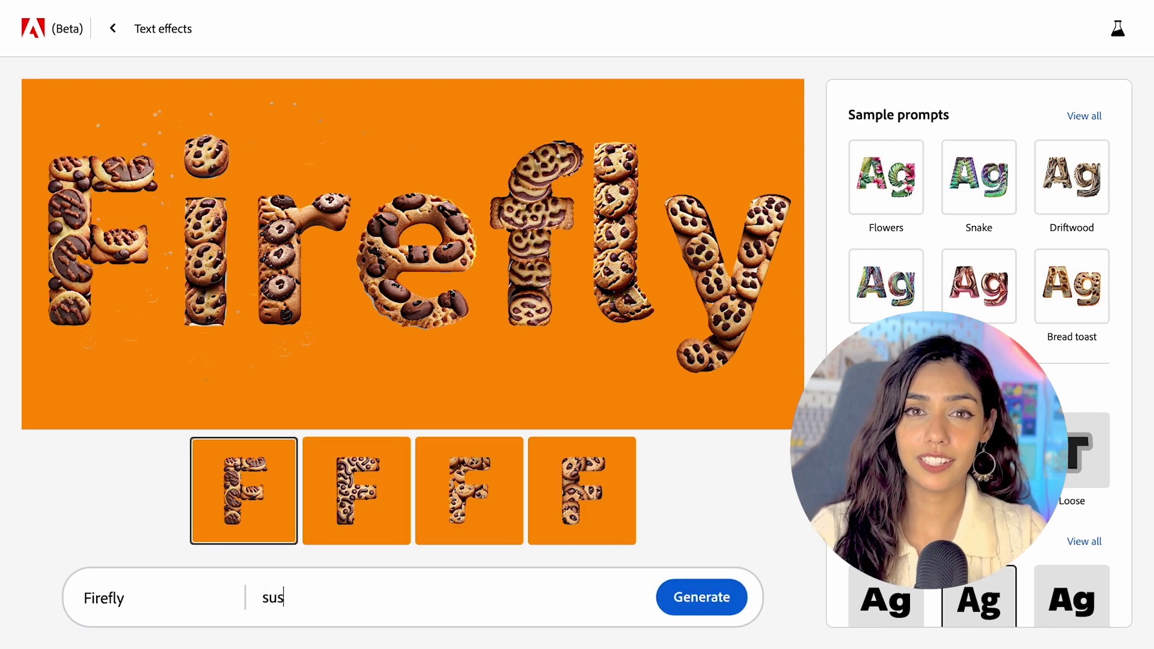
text(hi)
click(679, 597)
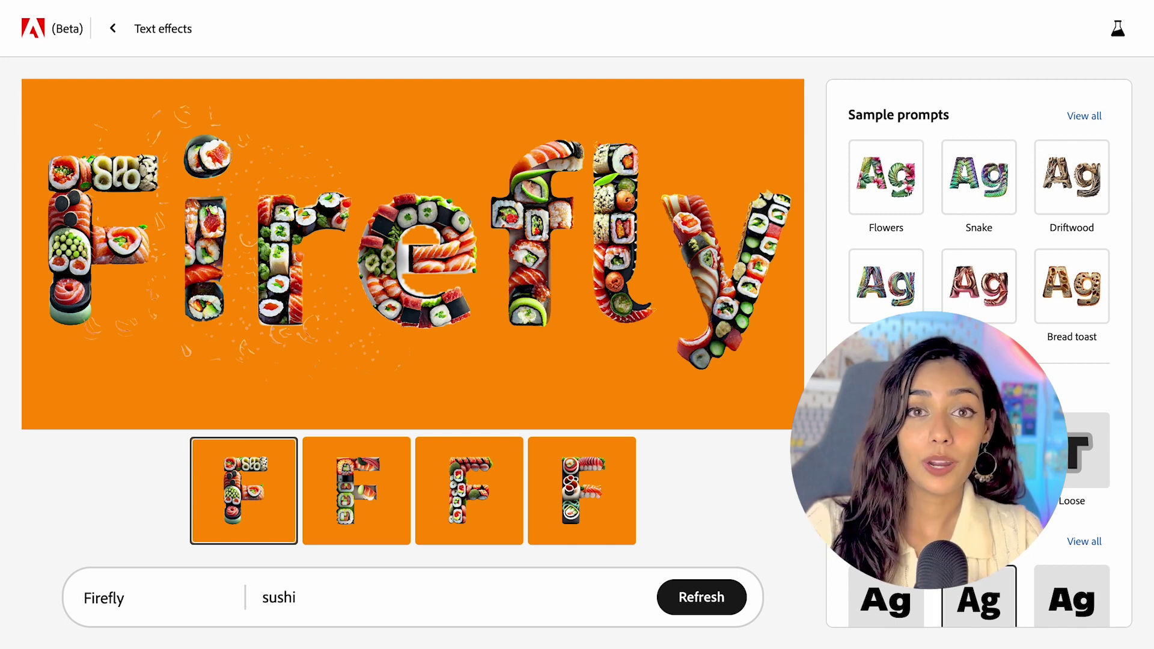
Begin replacing 'sushi' in the effect prompt with new text starting 'ocea'
click(311, 594)
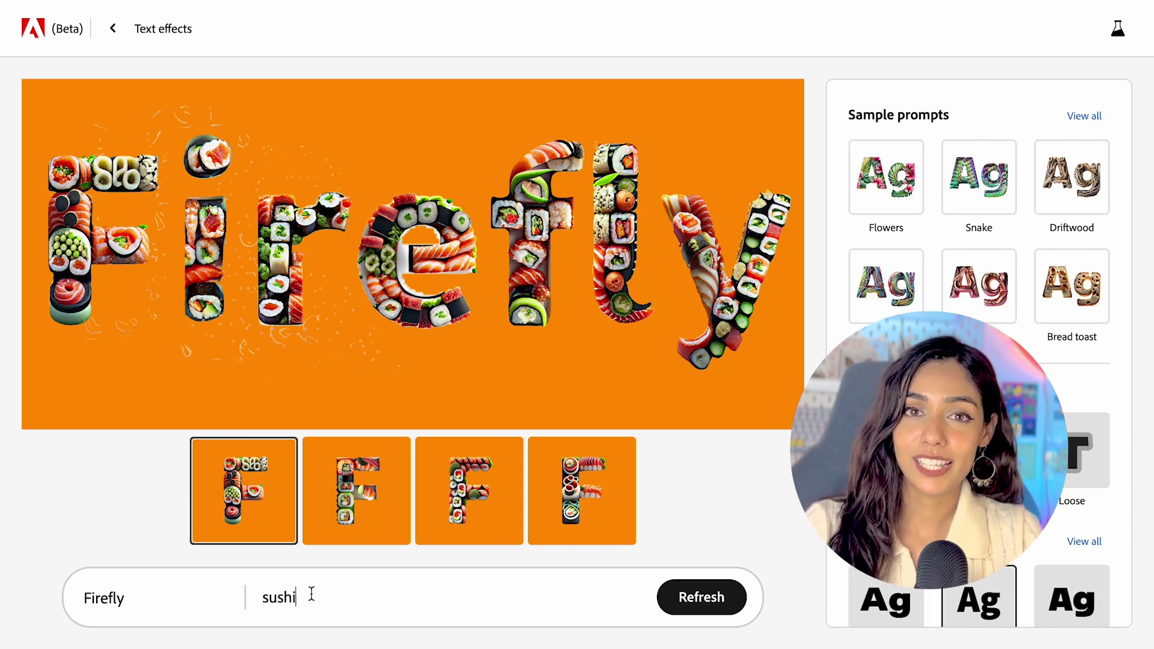
drag(311, 594, 224, 590)
text(ocea)
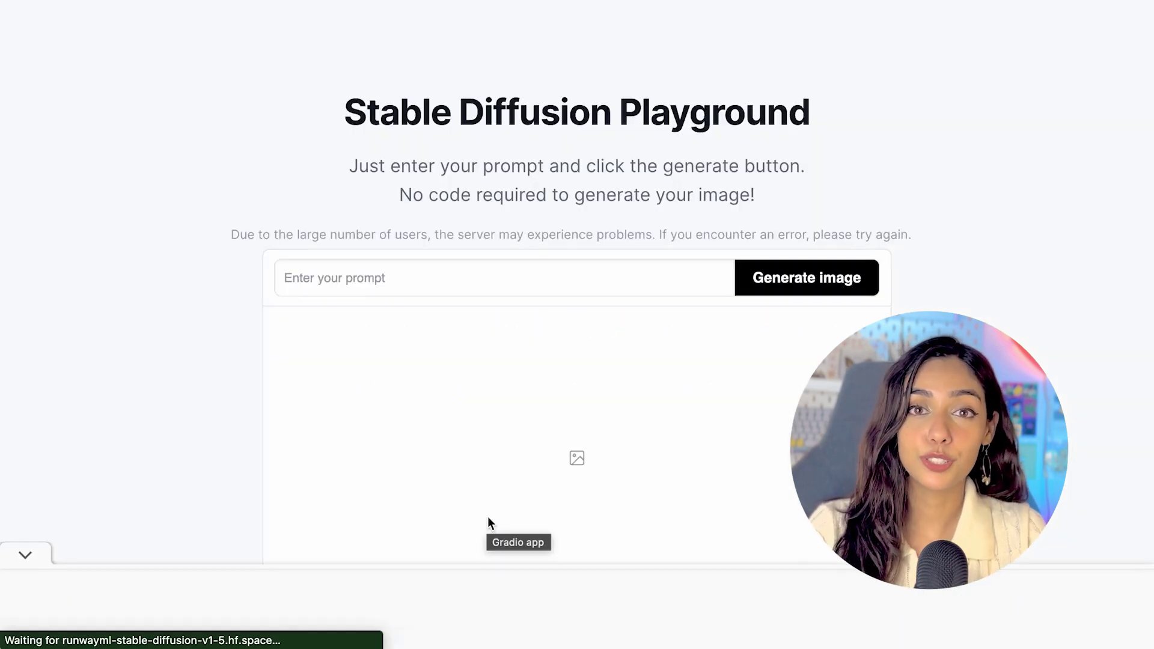
Run the ceviche cheesecake slice example, then the pao de queijo foodcart example
scroll(488, 433, down, 3)
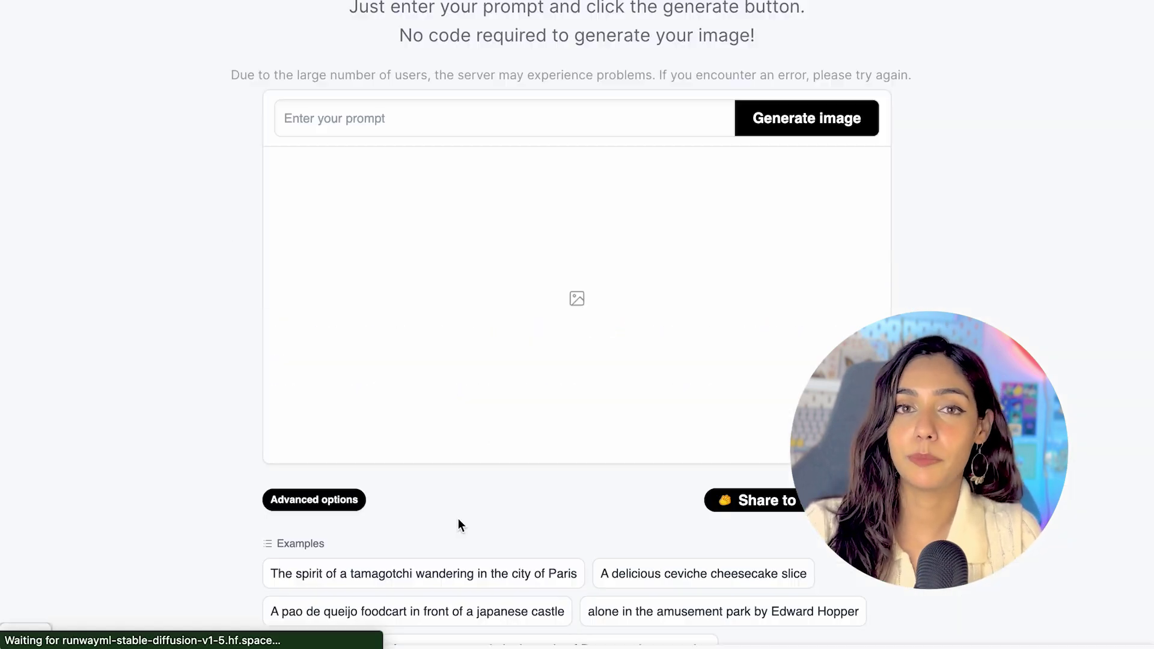
click(660, 575)
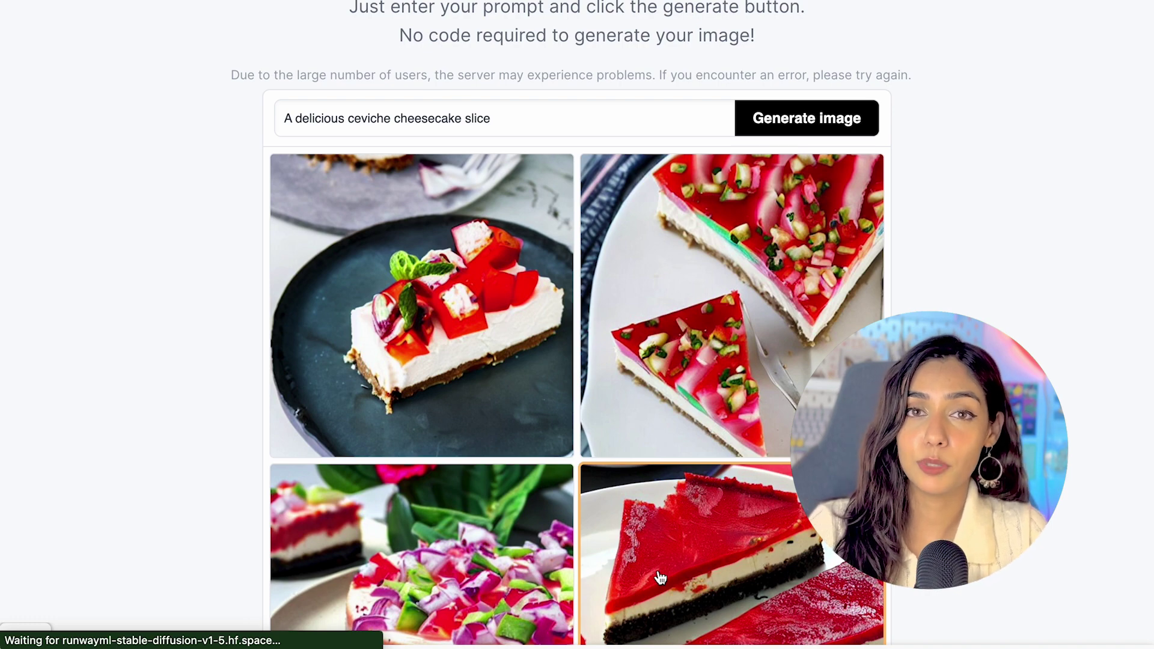
scroll(660, 577, down, 6)
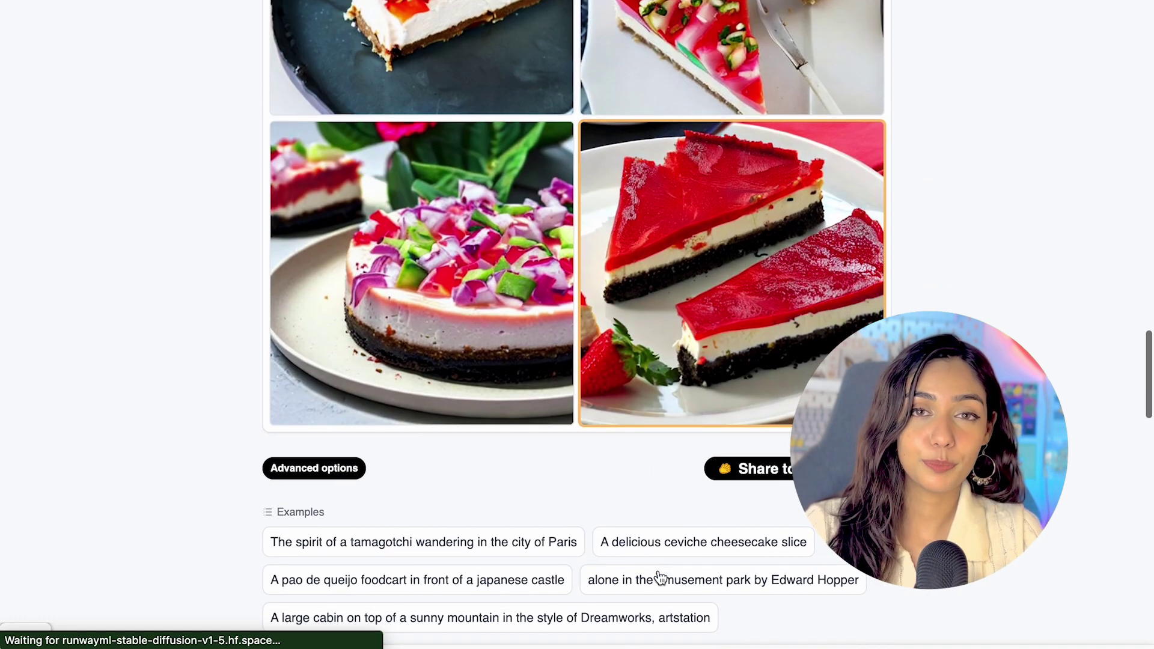
scroll(660, 577, down, 1)
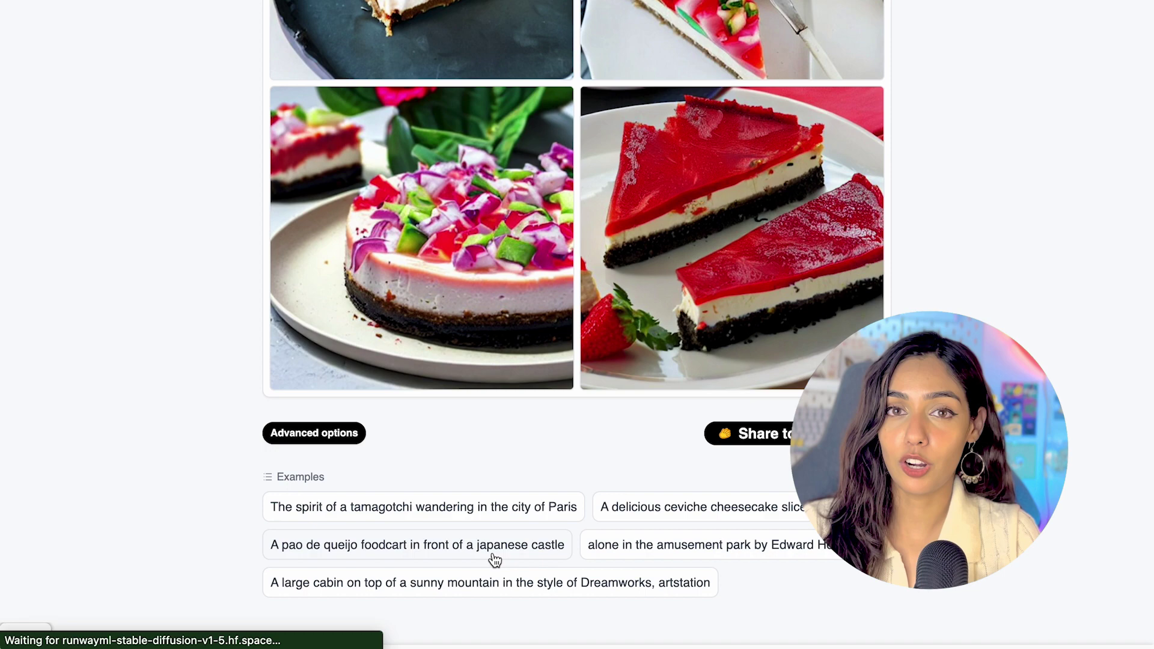
click(463, 586)
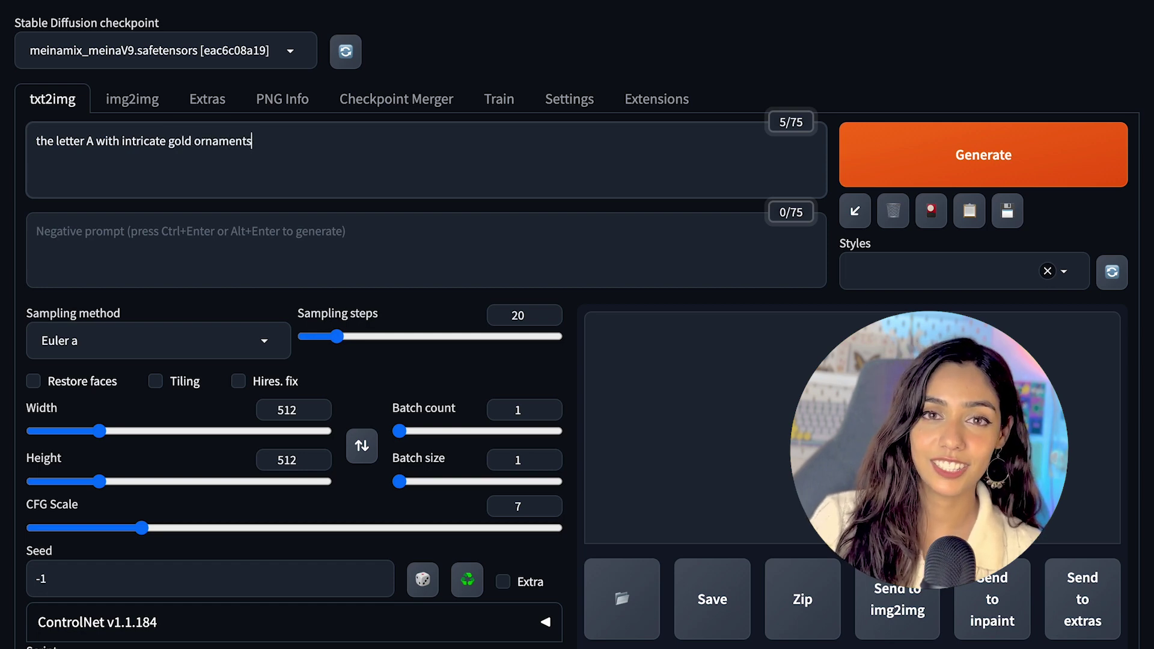
Generate the gold-ornament letter A and view the result full size in the lightbox
click(1074, 161)
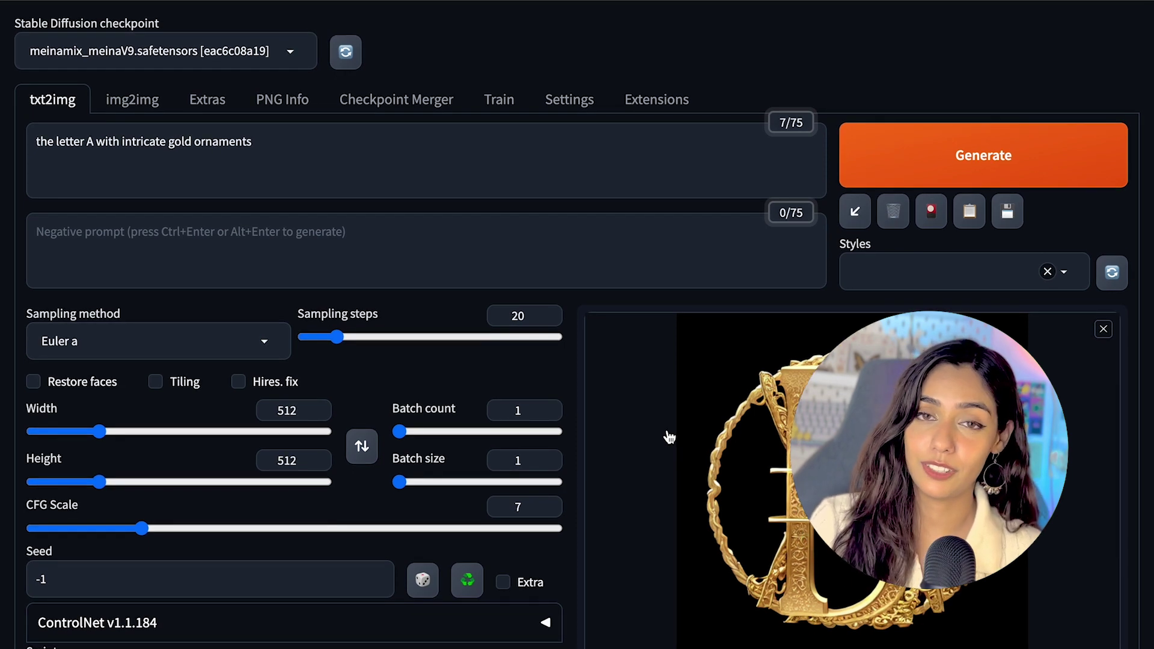
click(719, 443)
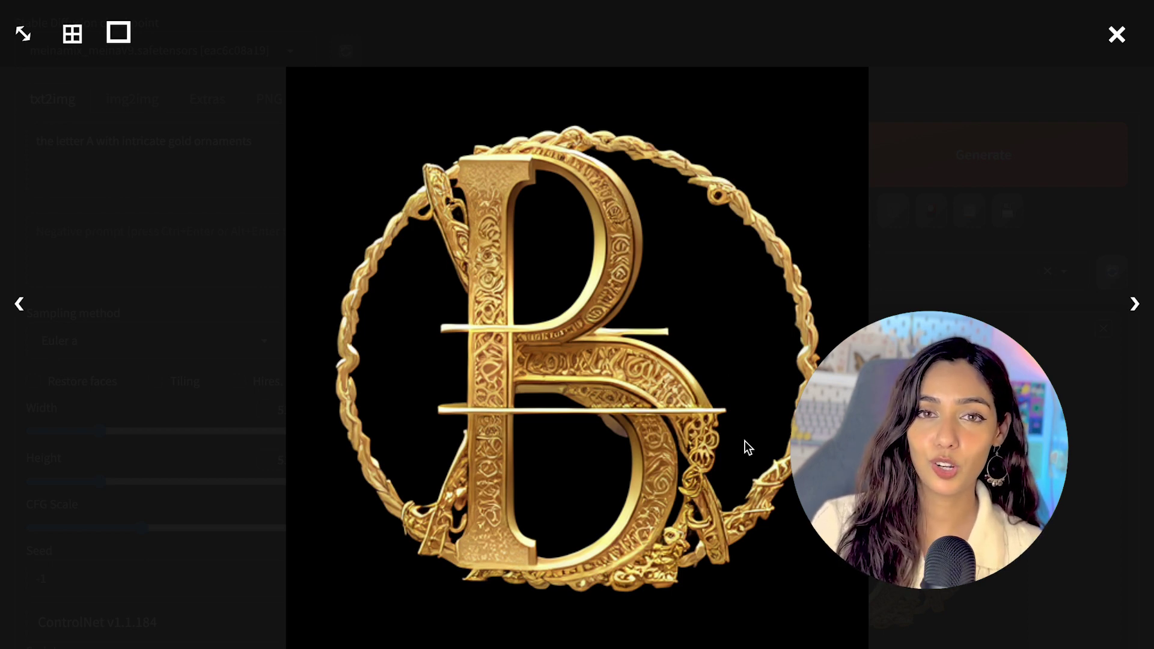
text(e)
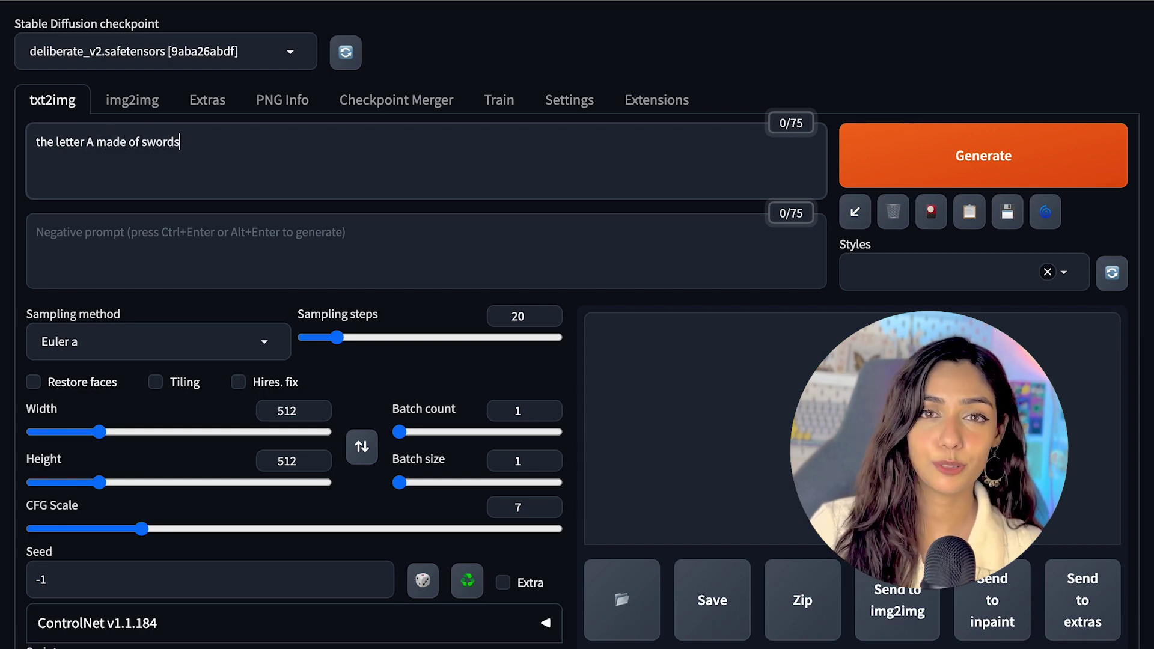
Generate 'the letter A made of swords' with deliberate_v2, then view and close the full-size result
key(ctrl+a)
key(ctrl+Return)
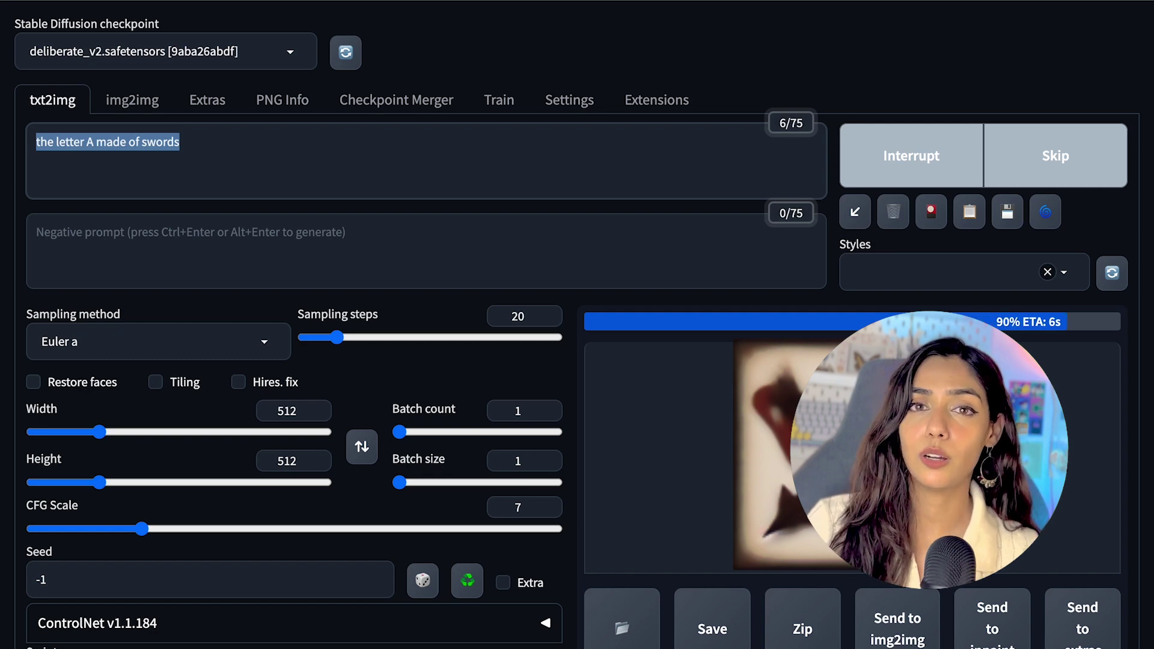
scroll(684, 417, down, 5)
scroll(684, 418, up, 6)
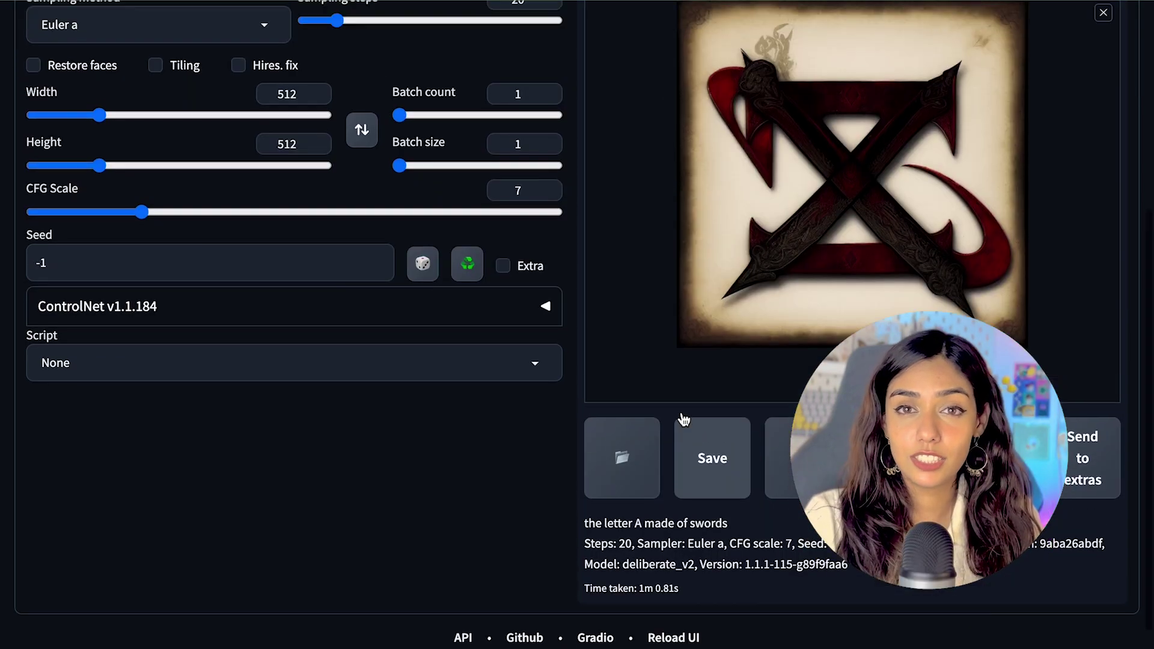
scroll(683, 419, down, 1)
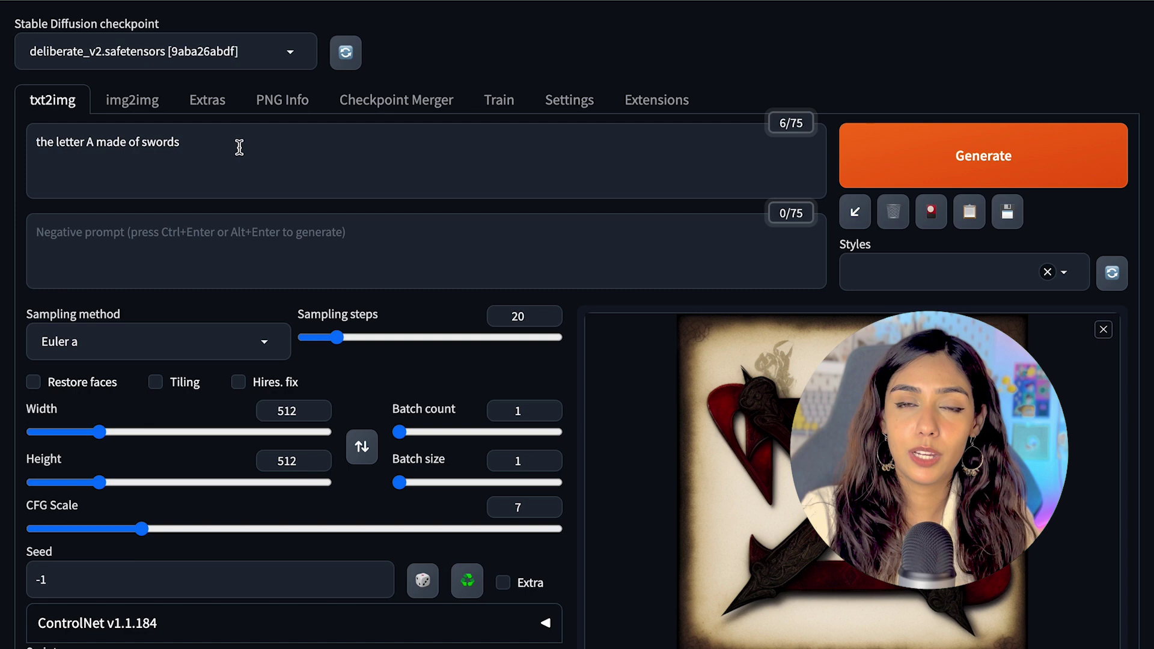
drag(239, 146, 25, 147)
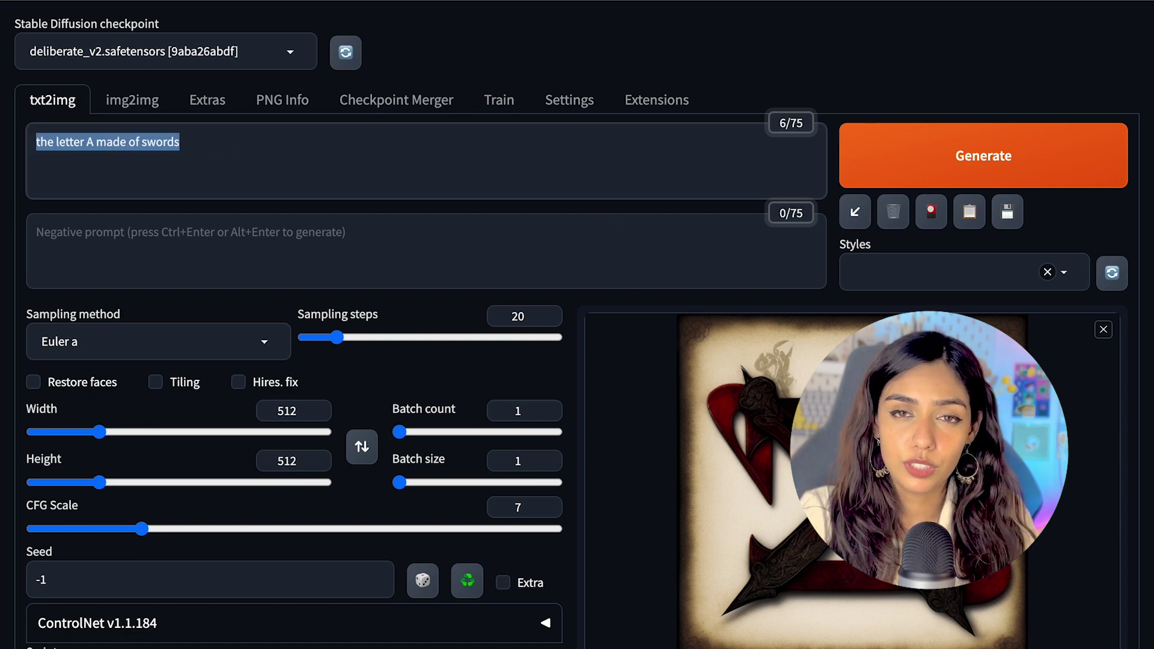
click(752, 421)
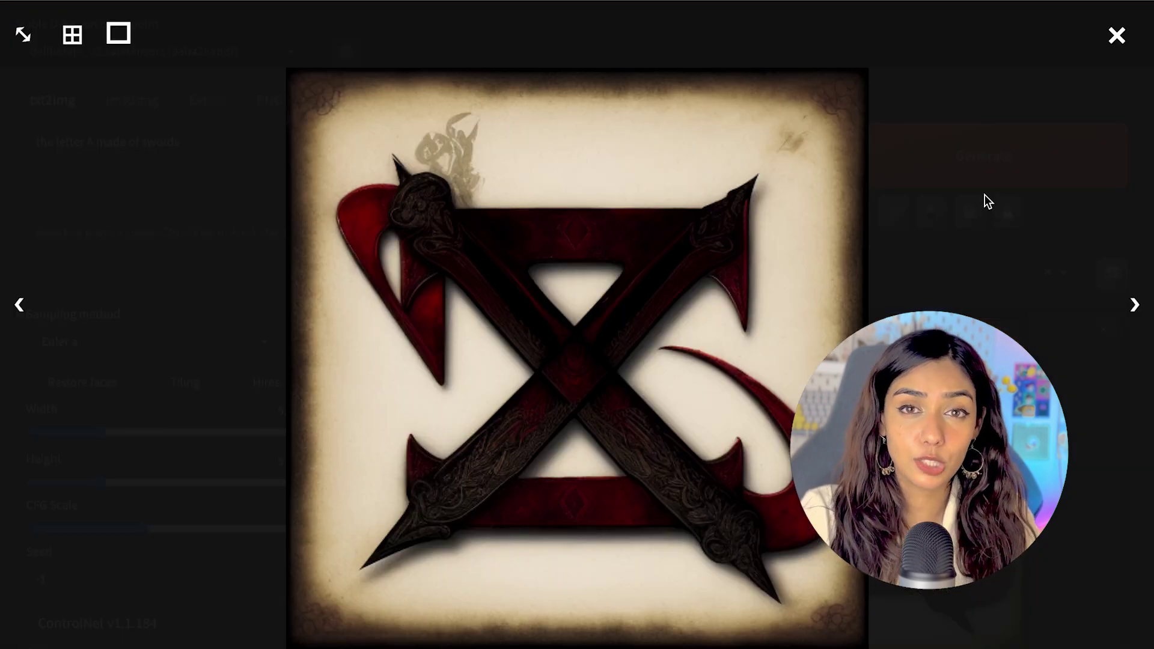
click(984, 195)
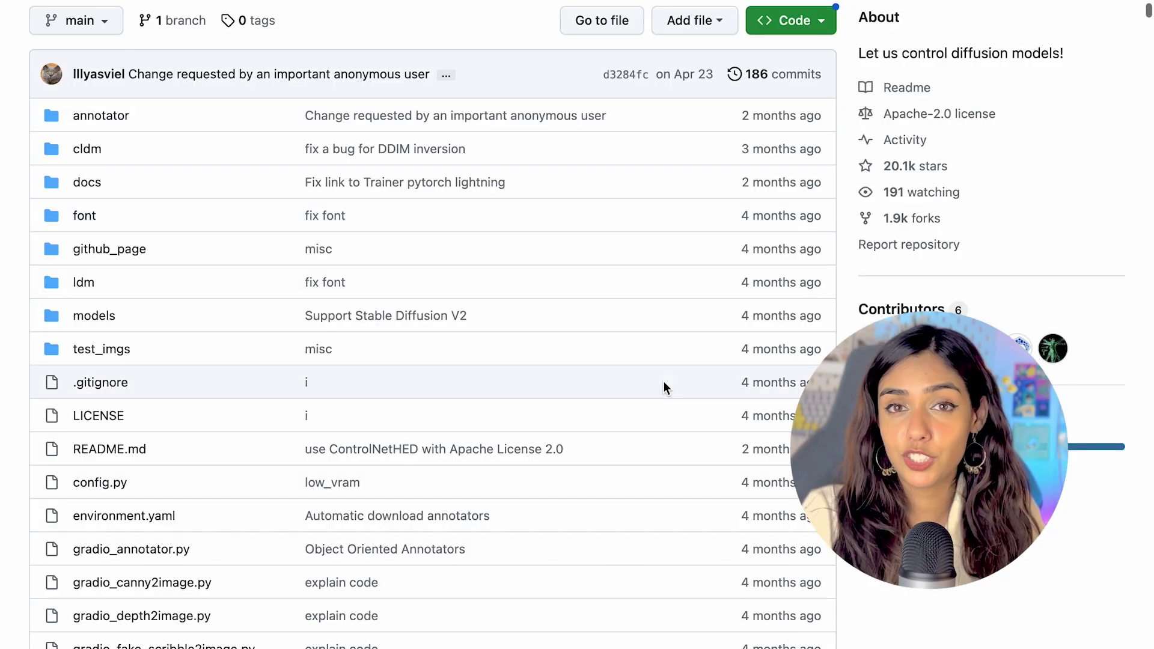
Scroll through the ControlNet README demos, from the Canny dog down to the Human Pose chef
scroll(664, 385, down, 15)
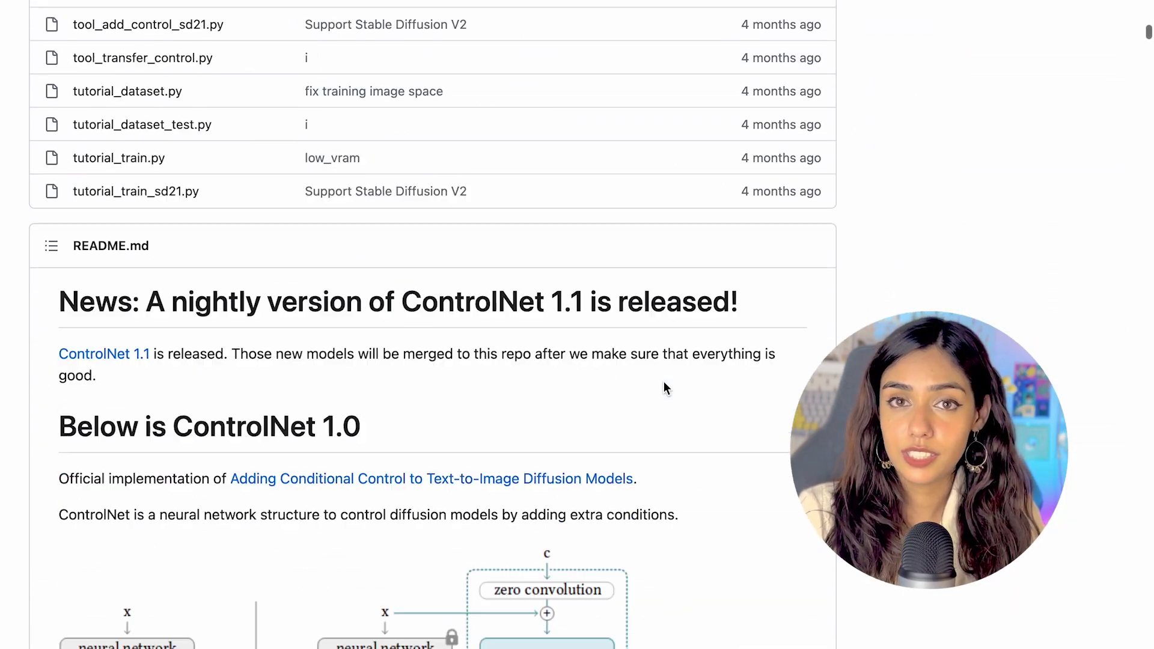
scroll(663, 385, down, 15)
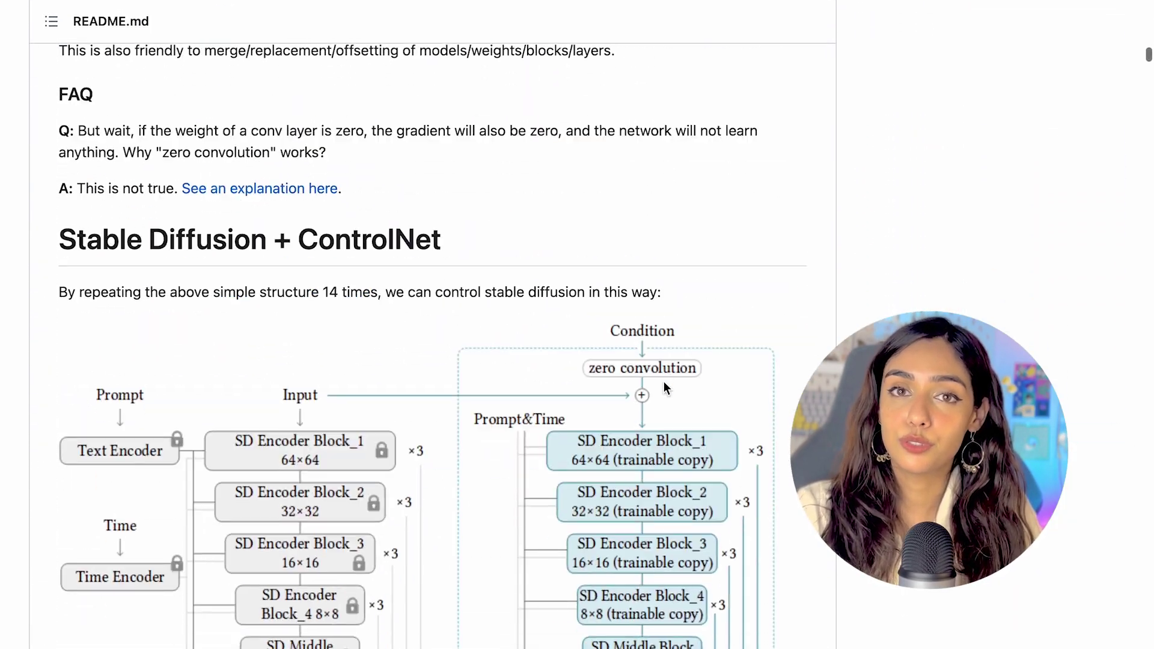
scroll(664, 384, down, 15)
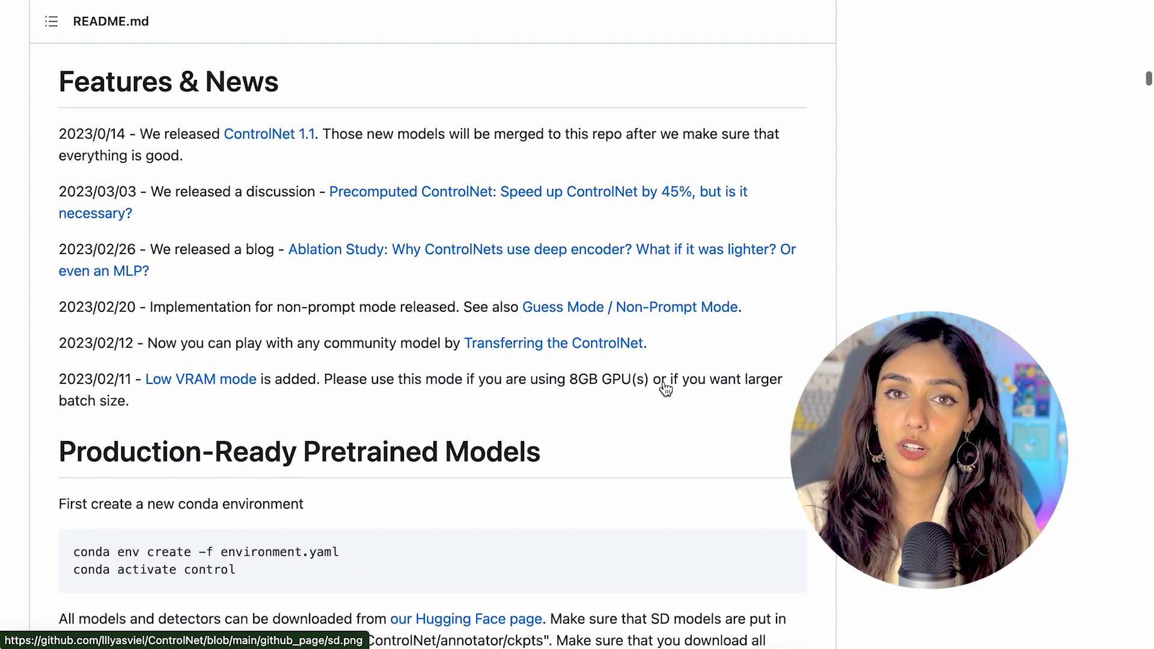
scroll(664, 388, down, 15)
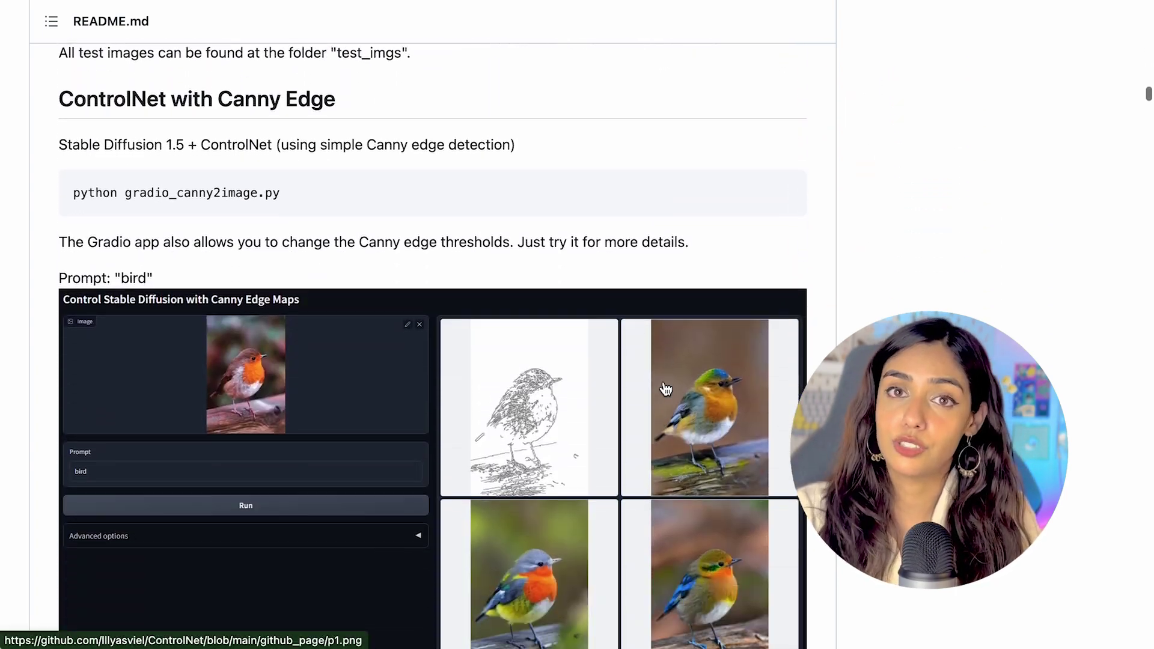
scroll(665, 389, down, 6)
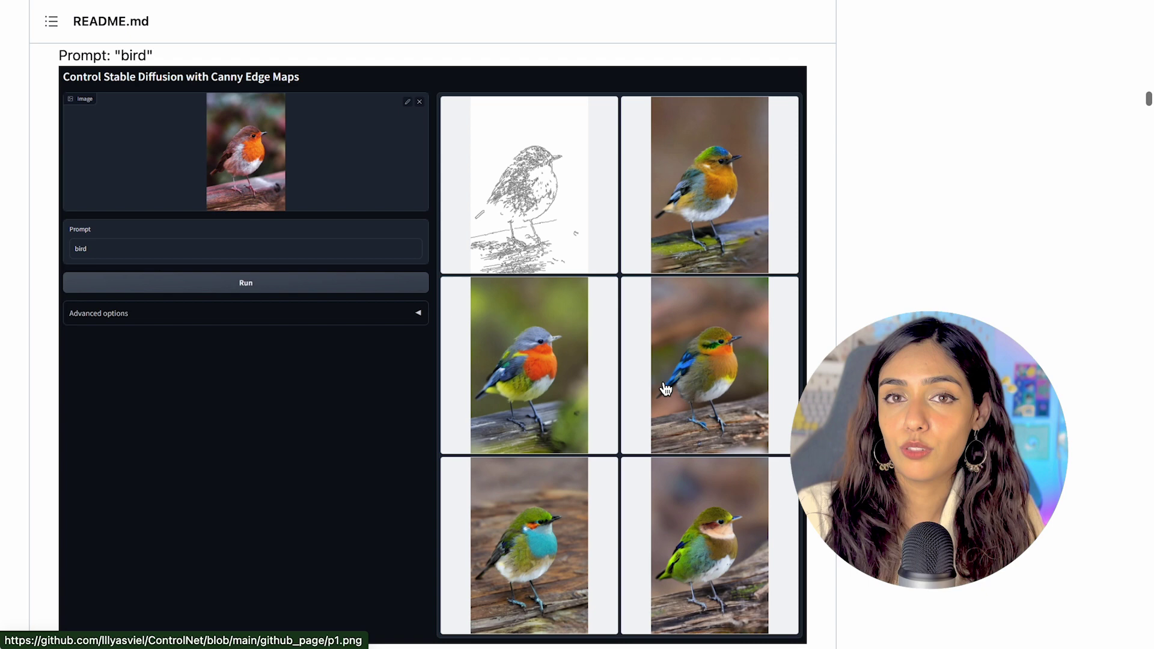
scroll(665, 389, down, 4)
scroll(666, 389, down, 12)
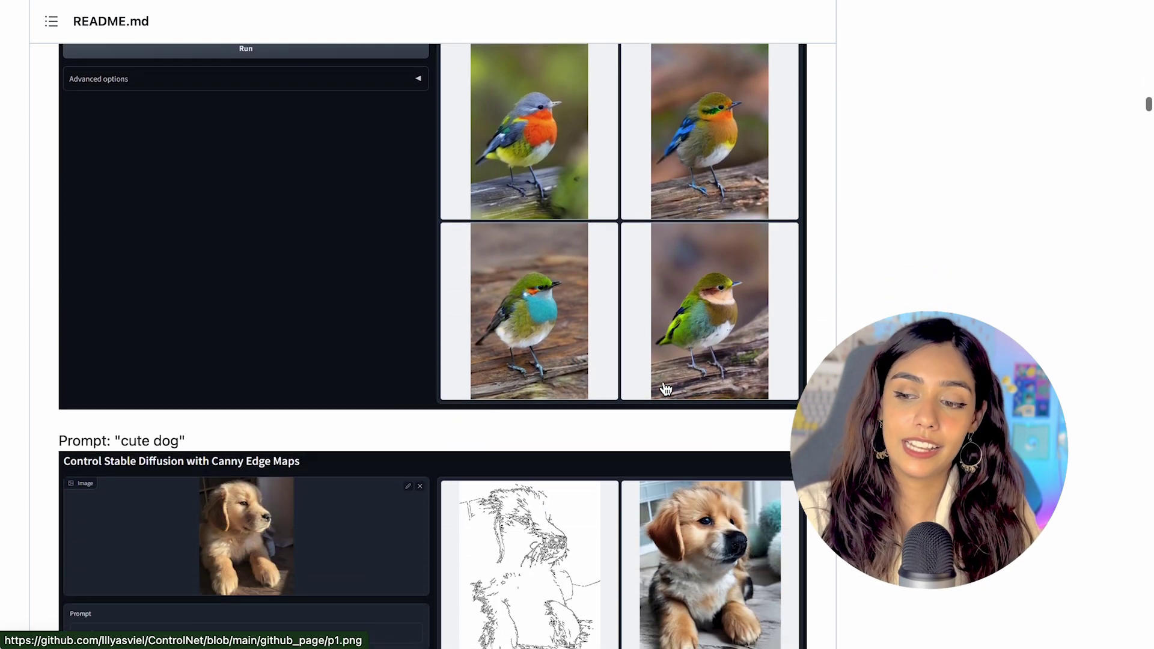
scroll(666, 389, down, 19)
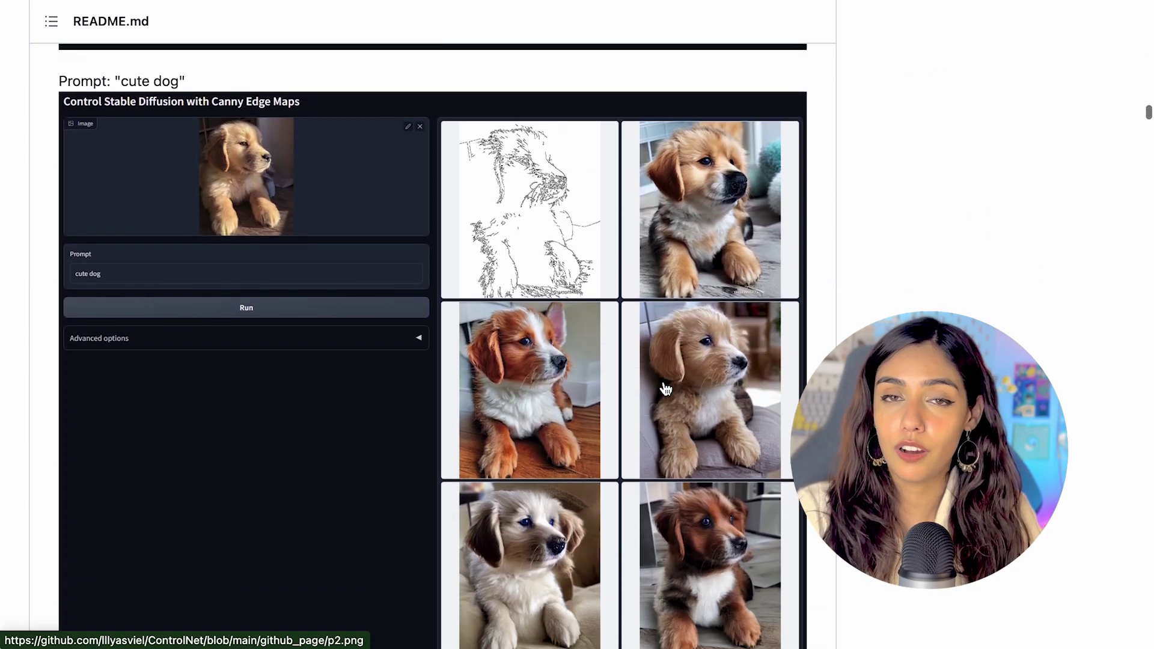
scroll(666, 389, down, 17)
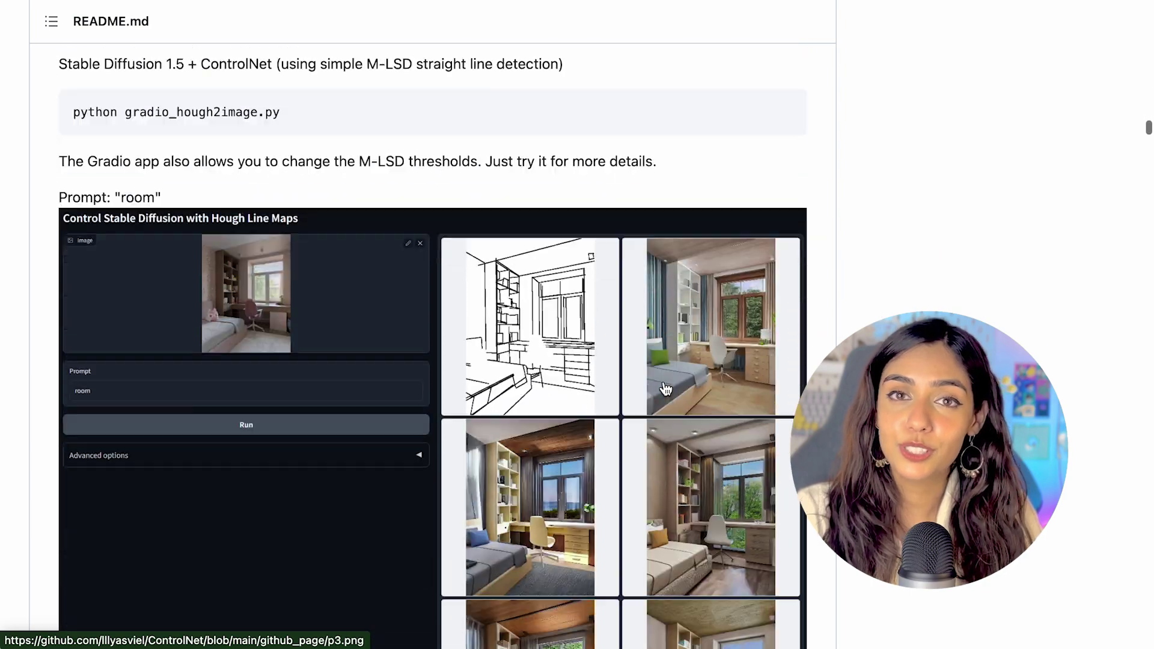
scroll(665, 388, down, 20)
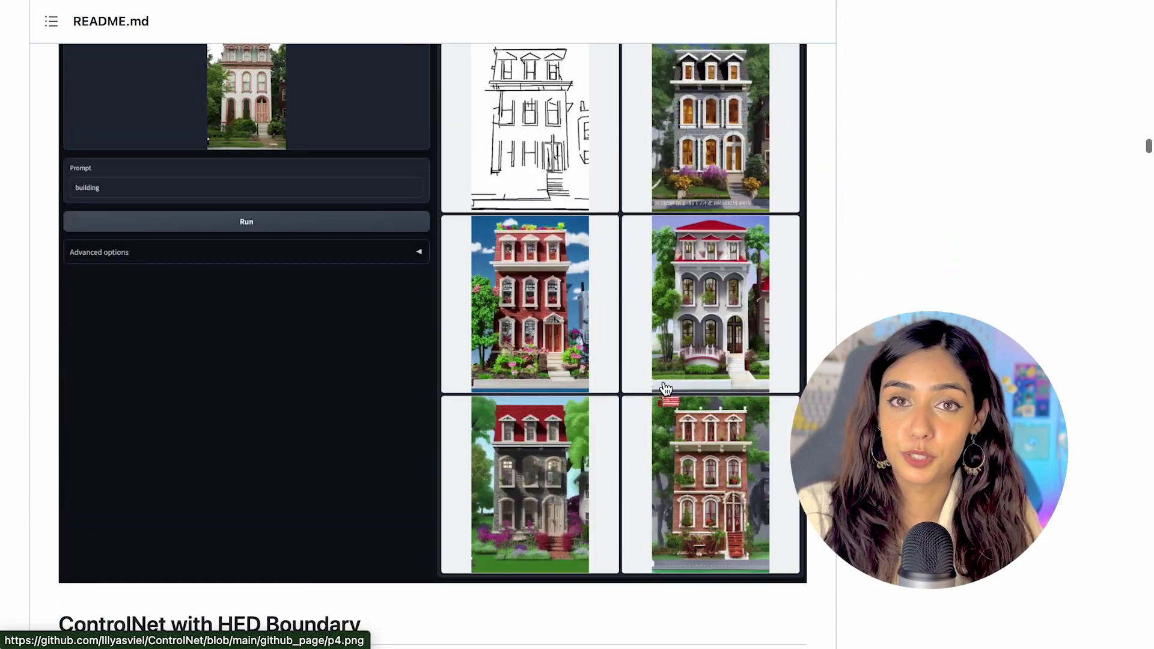
scroll(665, 389, down, 20)
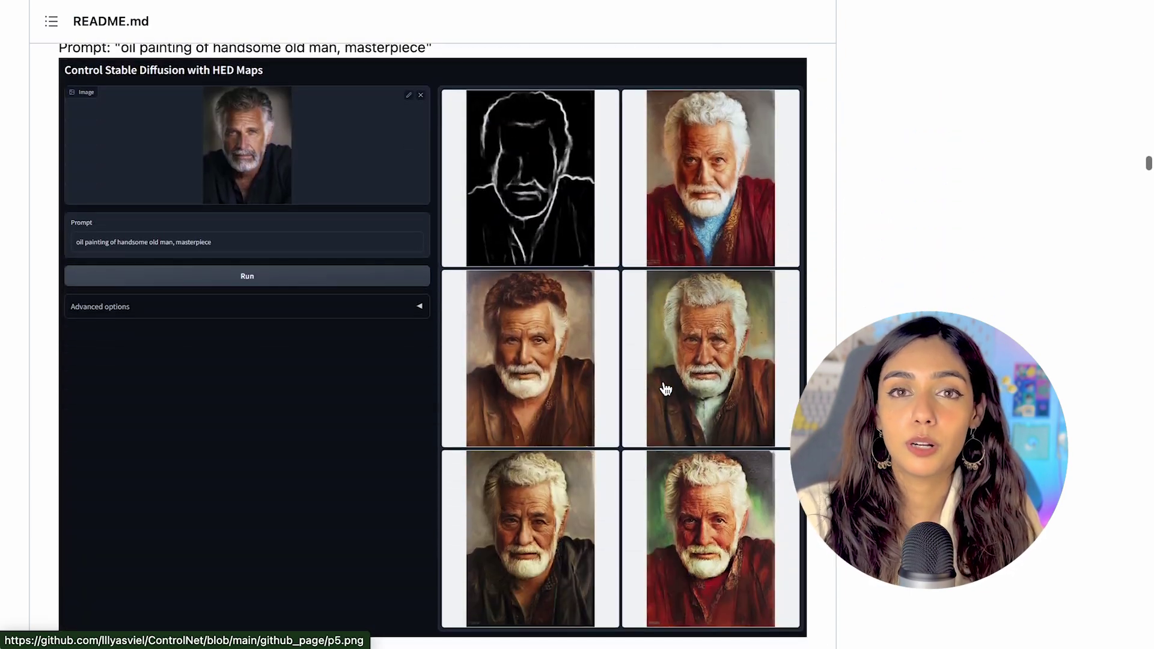
scroll(665, 389, down, 20)
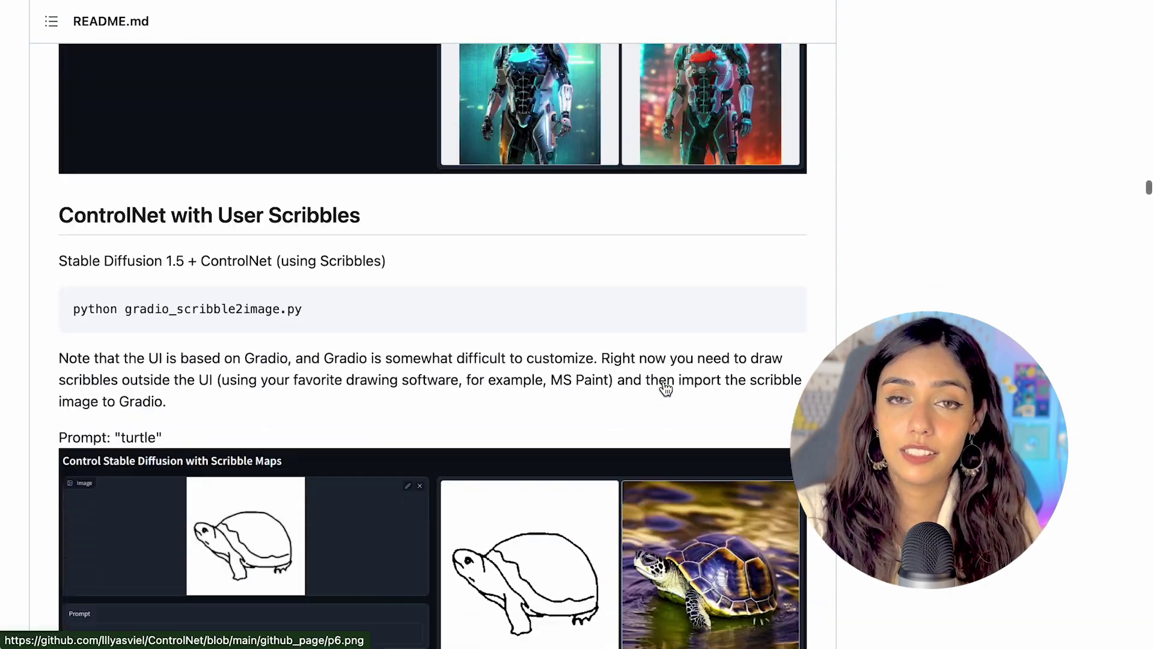
scroll(665, 388, down, 20)
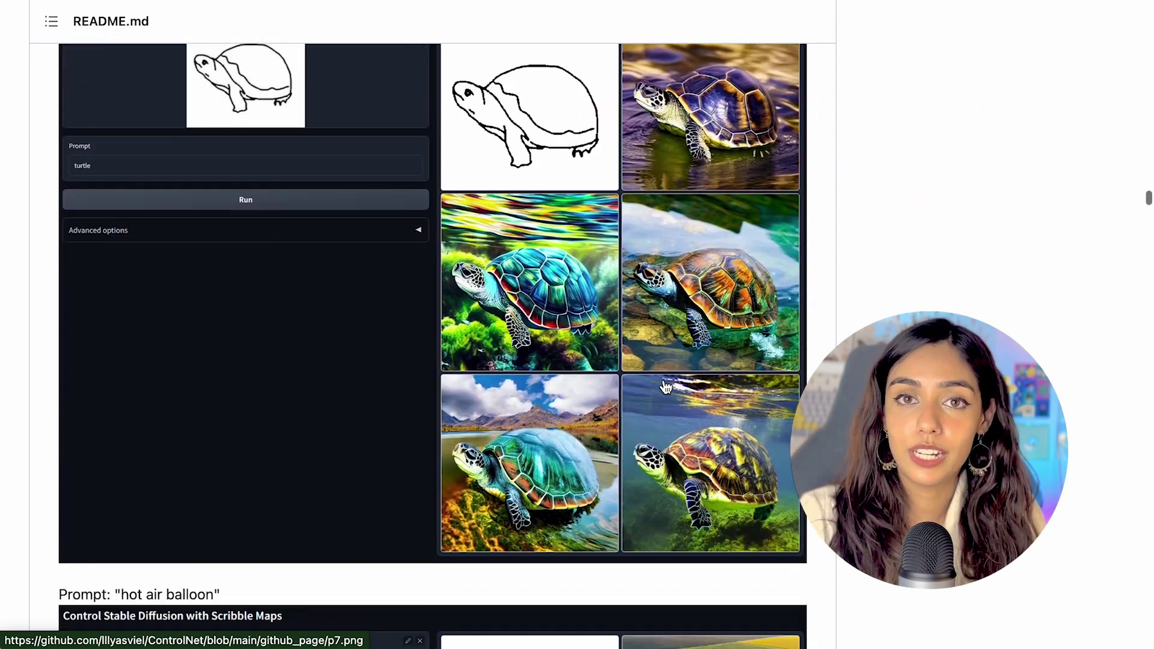
scroll(665, 388, down, 20)
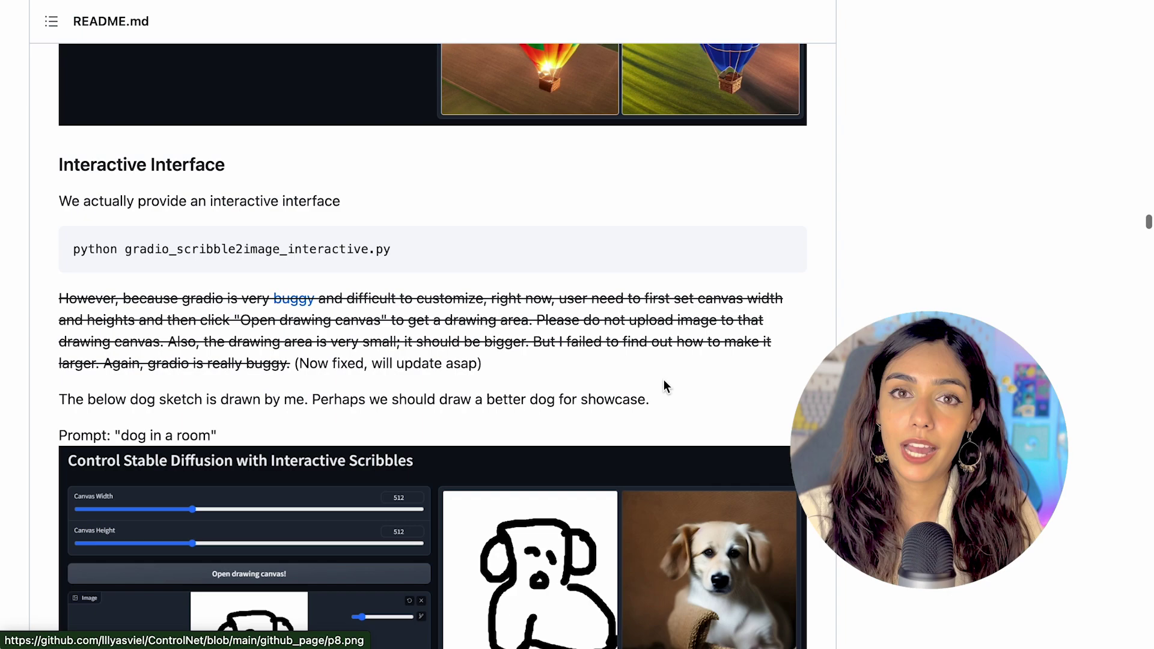
scroll(666, 387, down, 20)
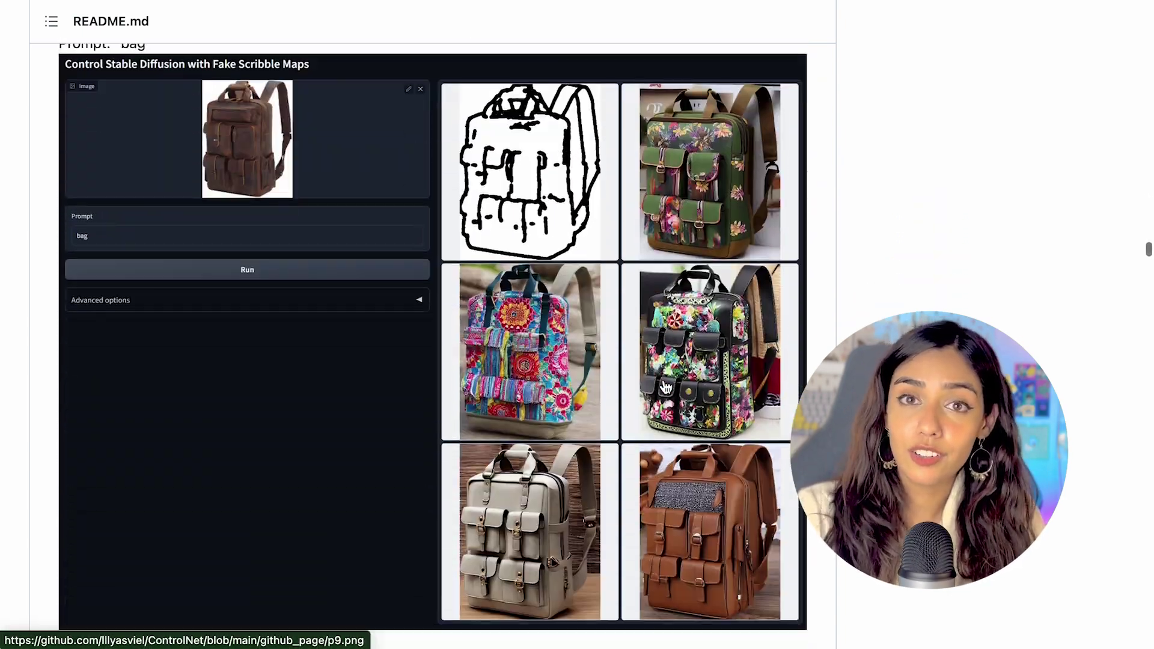
scroll(665, 388, down, 20)
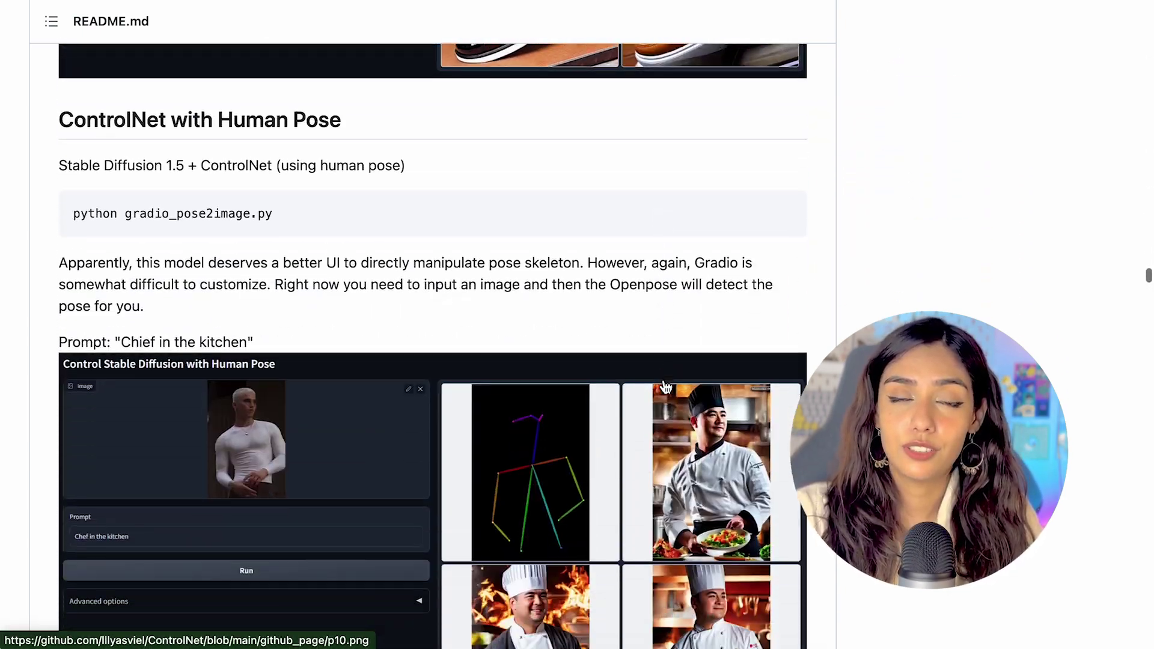
scroll(665, 388, up, 4)
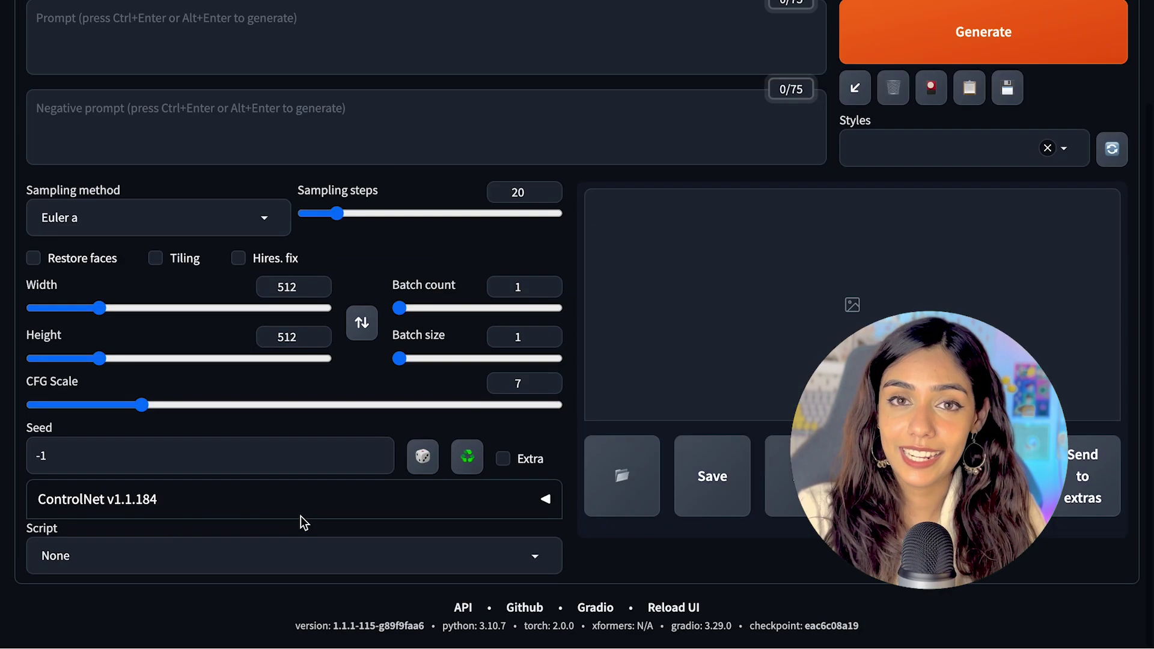
Expand the ControlNet settings and browse the preprocessor and model lists
click(108, 505)
scroll(114, 507, down, 5)
scroll(114, 508, down, 2)
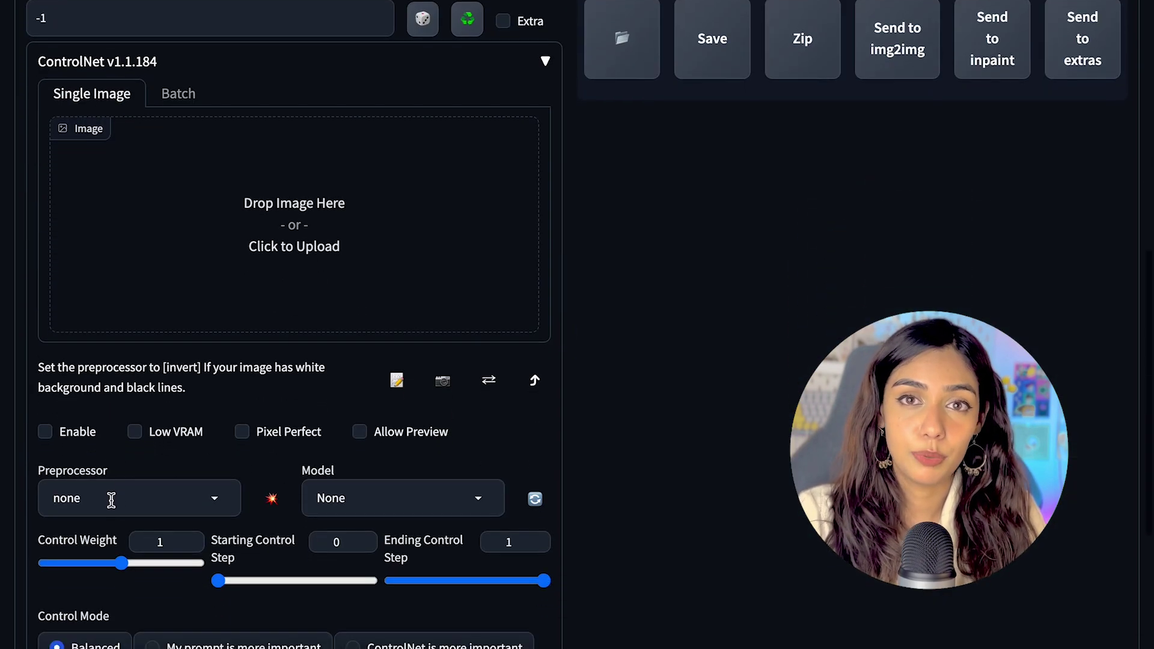
click(144, 511)
click(394, 500)
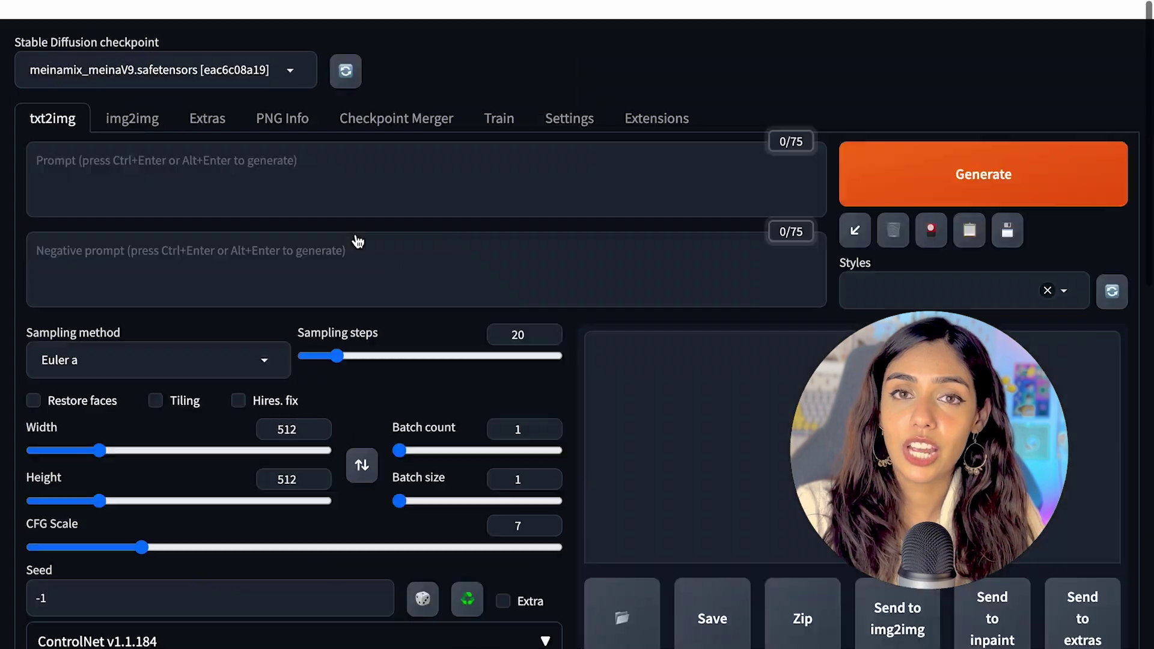
Check the installed extensions, then center the letter A and enlarge it to fill the page
click(659, 103)
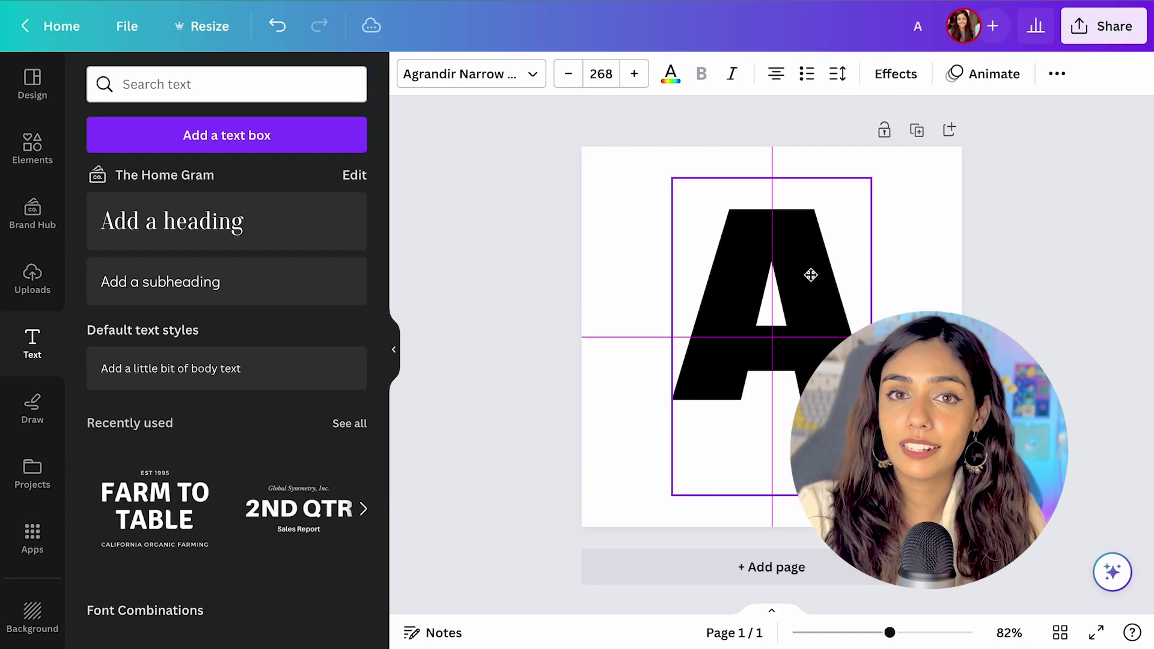
drag(808, 273, 809, 276)
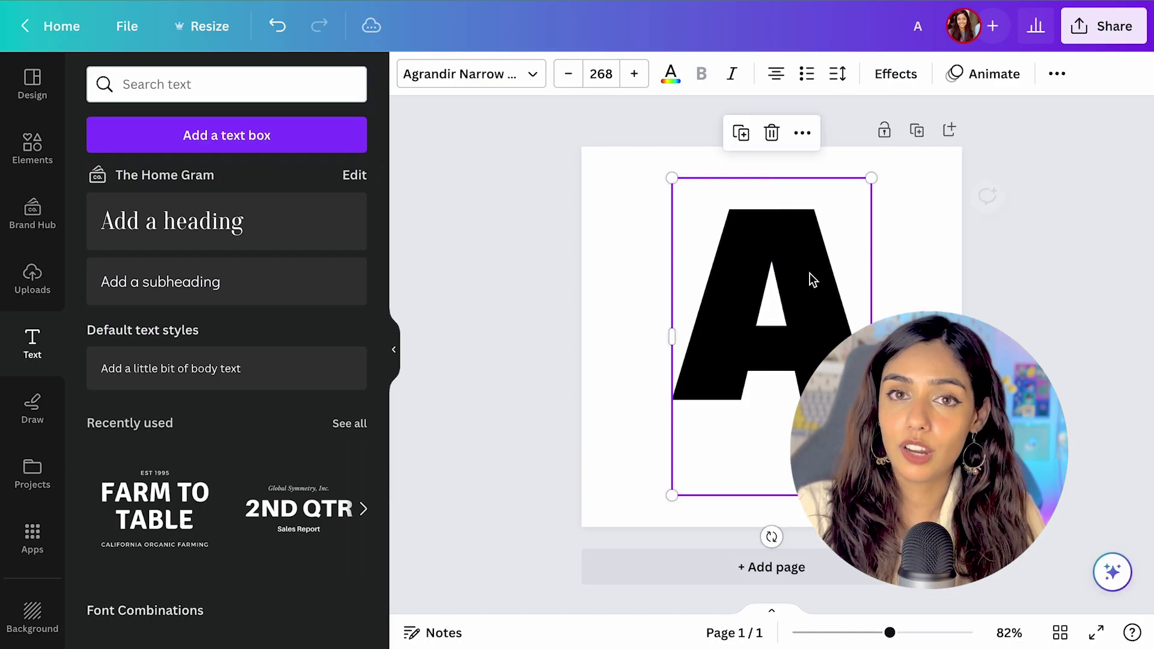
drag(672, 494, 652, 527)
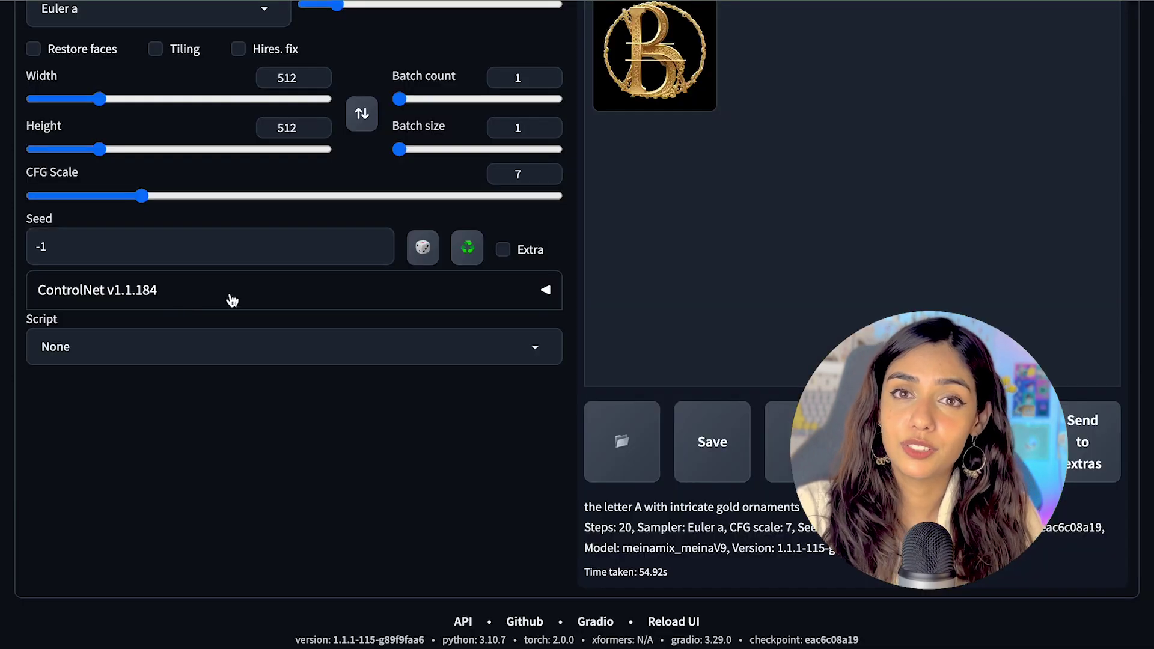
Turn on ControlNet with Pixel Perfect and Low VRAM, using the invert preprocessor
click(538, 294)
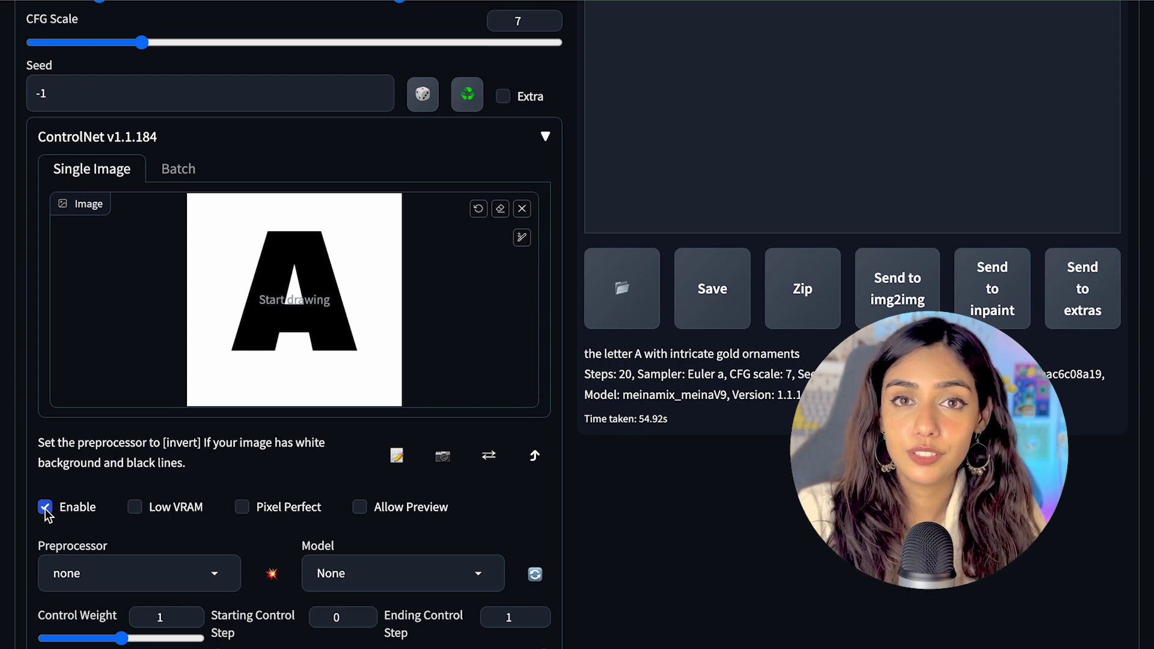
click(238, 508)
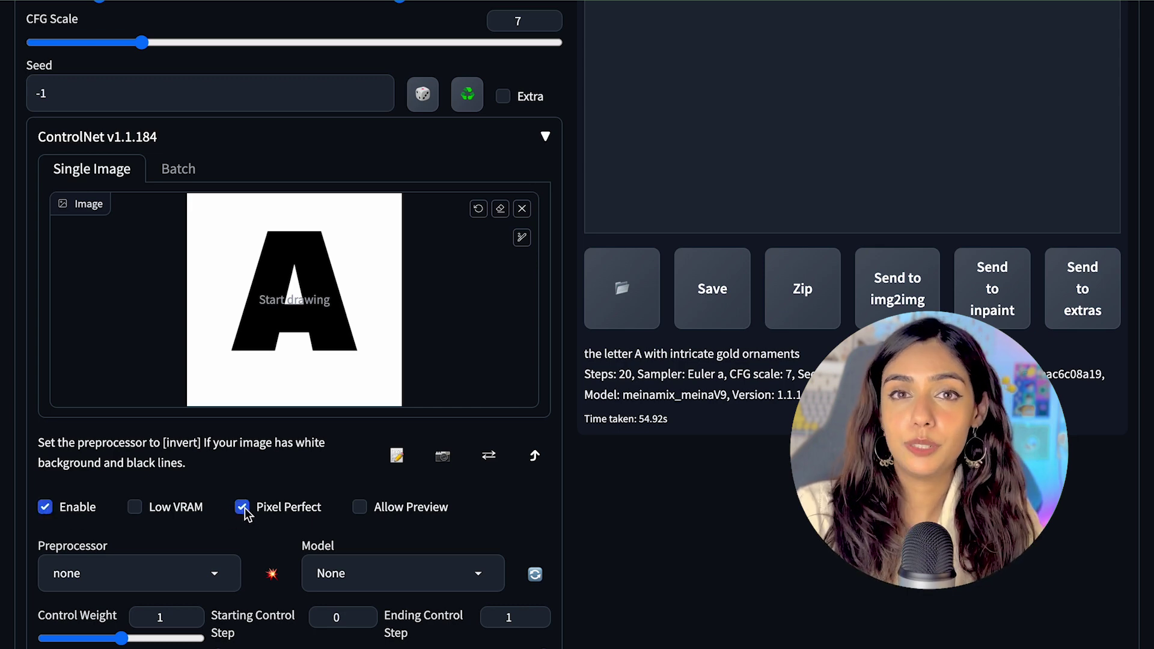
click(135, 507)
click(143, 571)
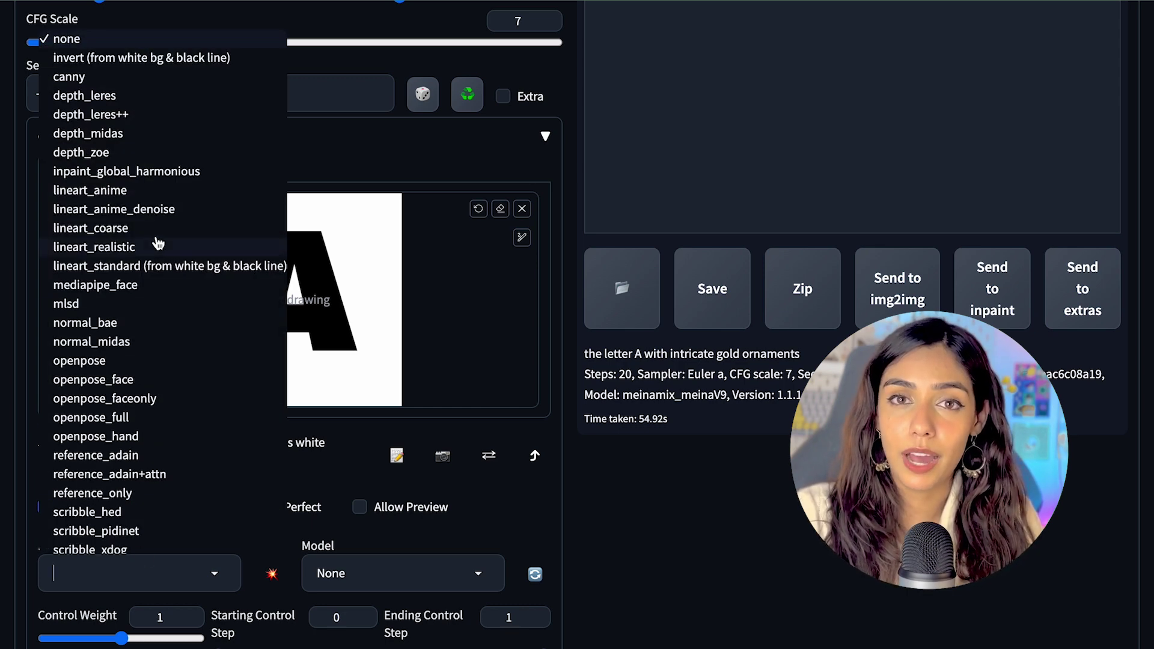
click(162, 58)
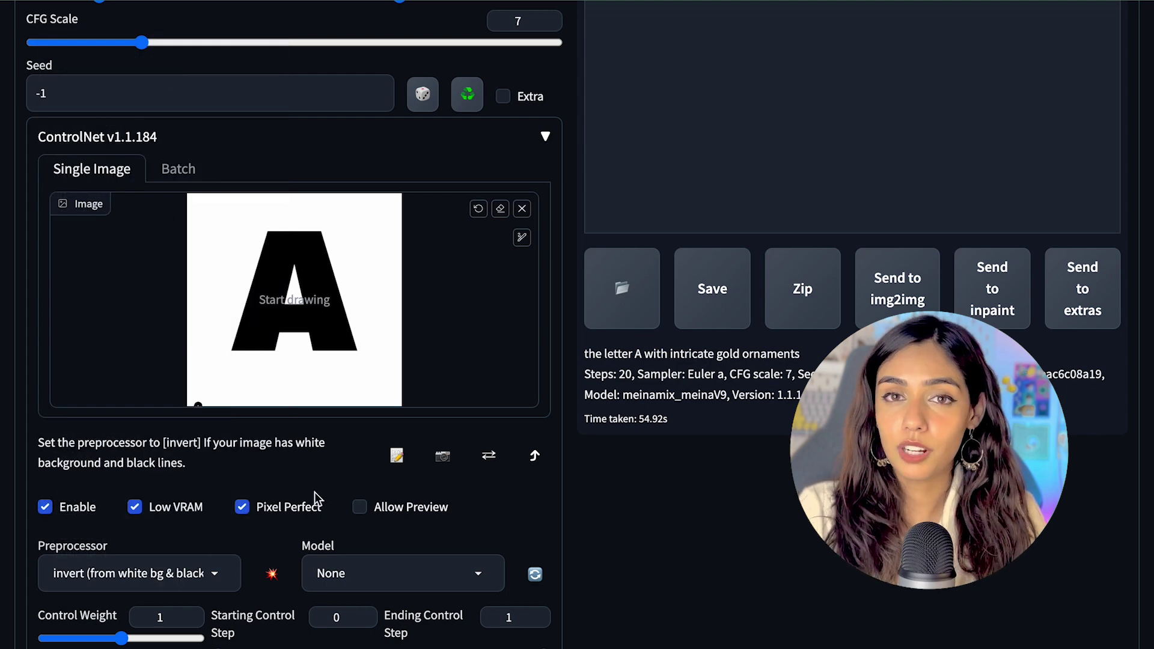
click(345, 573)
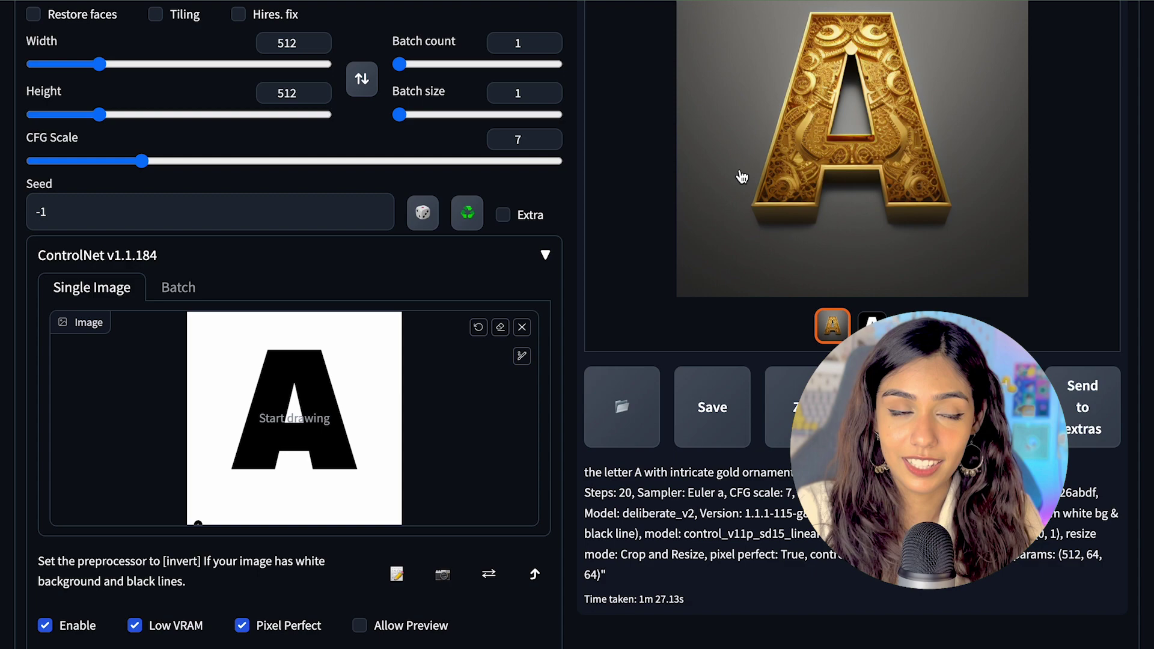
Scroll back up to the ControlNet-guided gold letter A result
scroll(740, 183, up, 6)
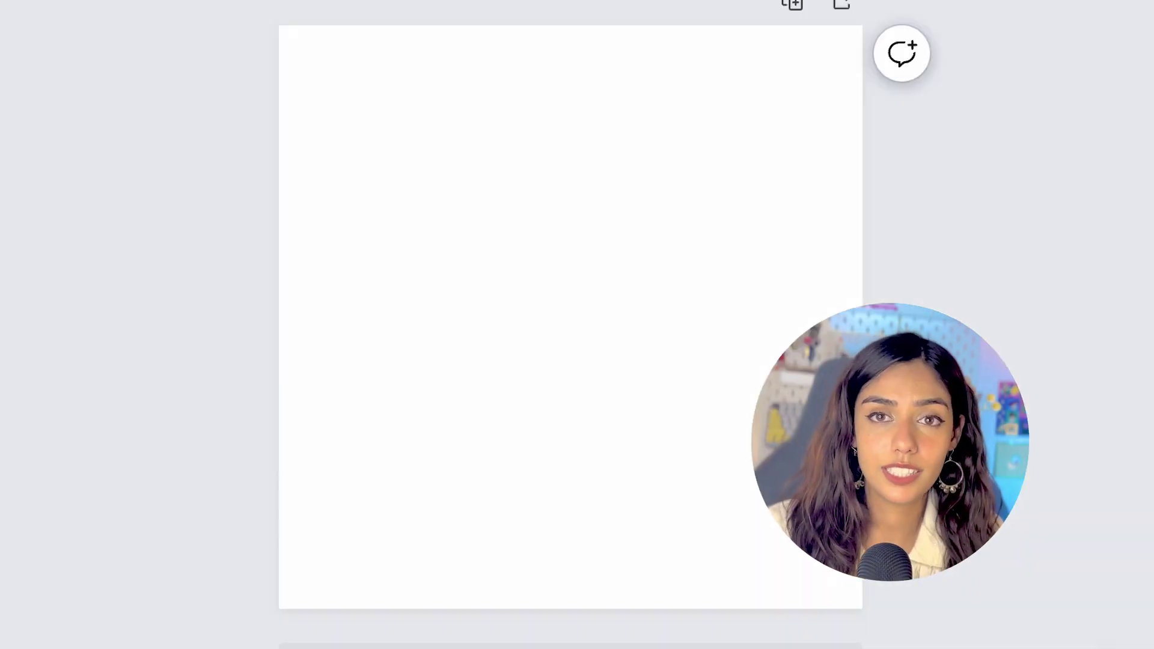
Add a 'YUM' heading and restyle it in a heavy black font enlarged across the page
text(t)
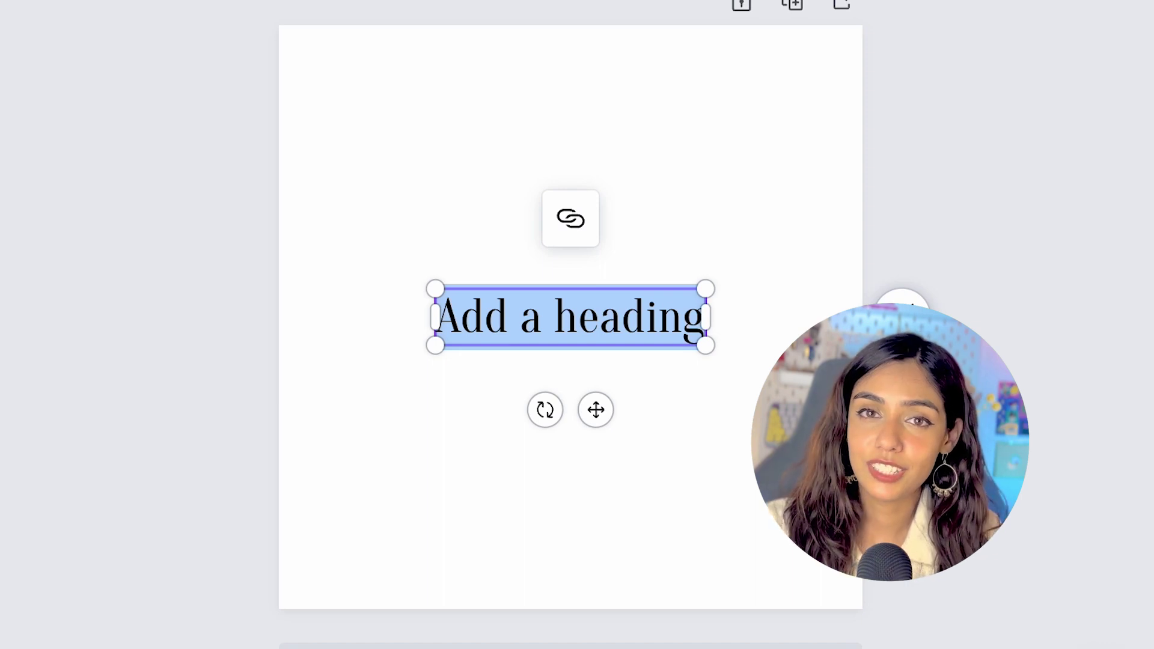
text(YUM)
key(ctrl+a)
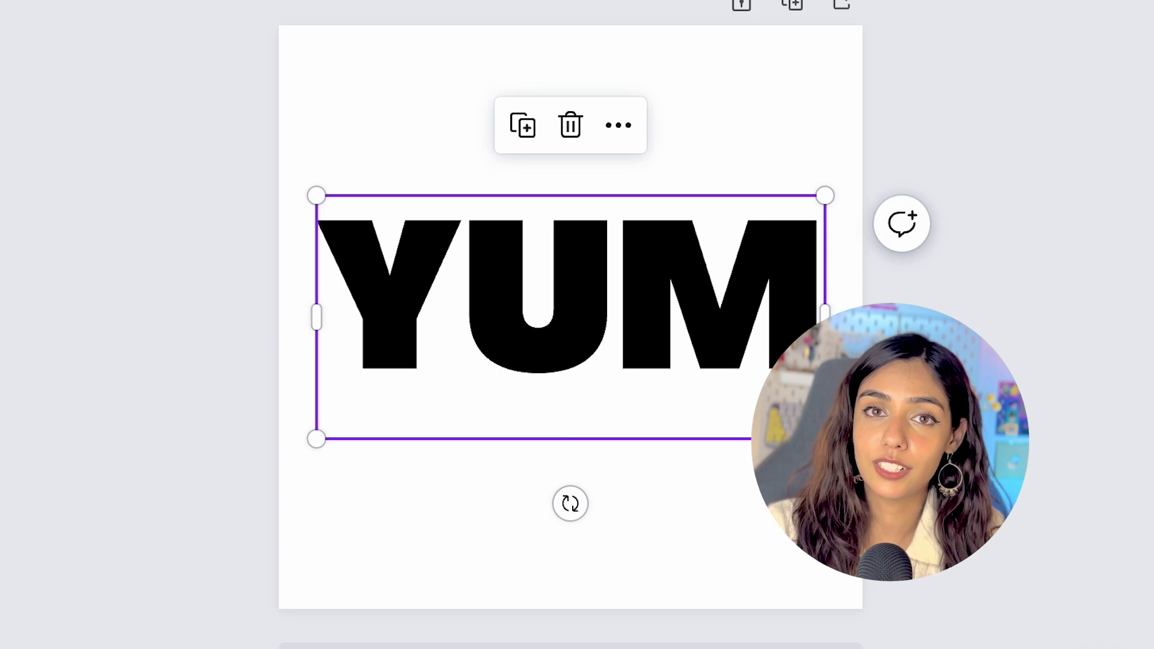
key(Escape)
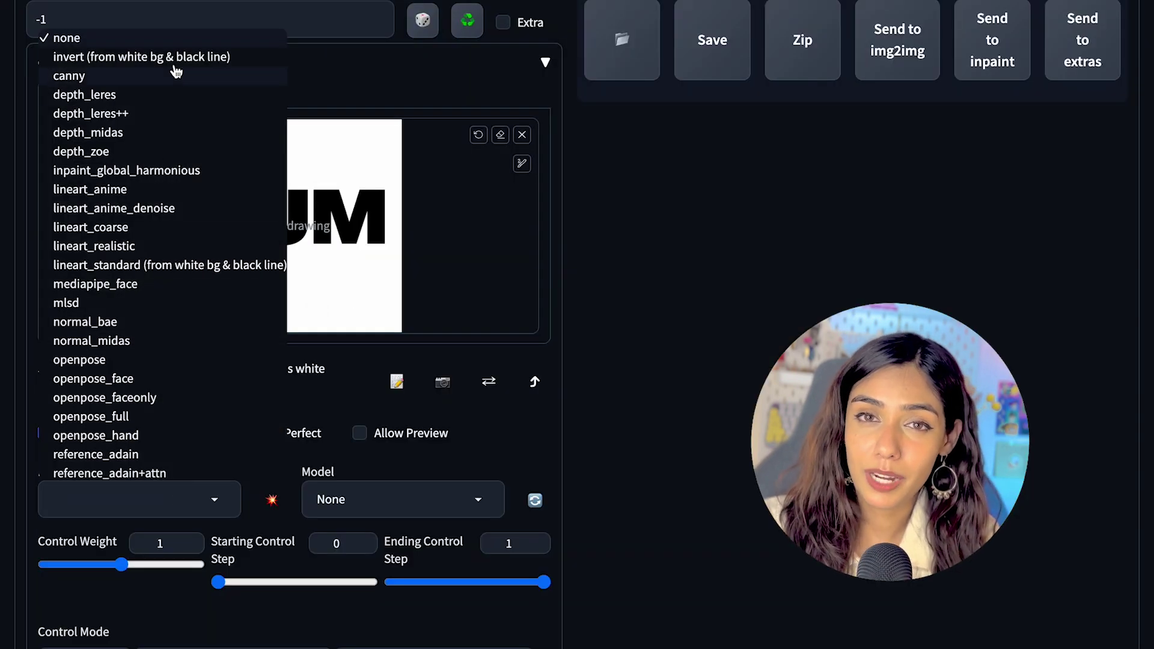
Keep the invert preprocessor, pick a ControlNet model, and step through the generated YUM results
click(174, 57)
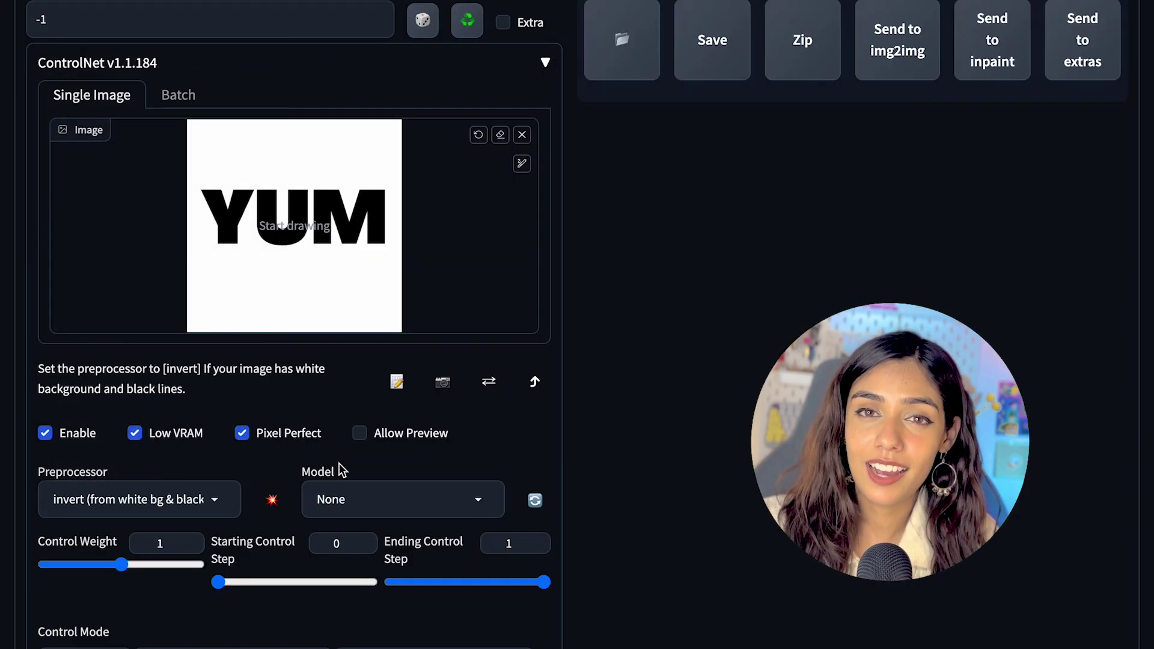
click(332, 498)
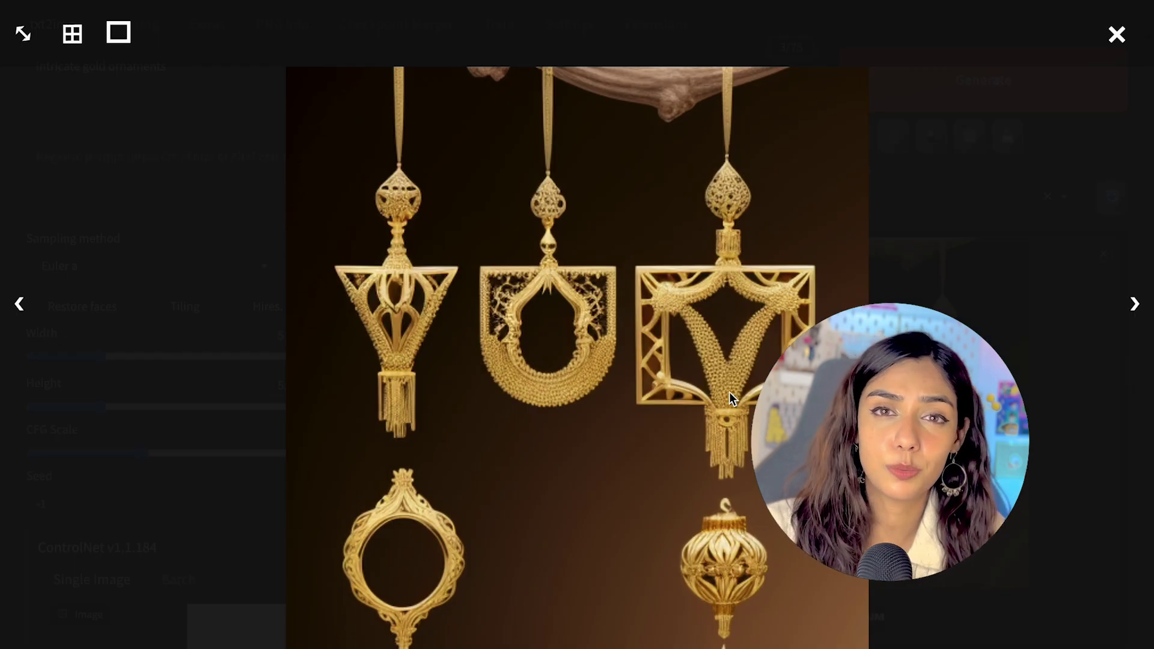
key(Right)
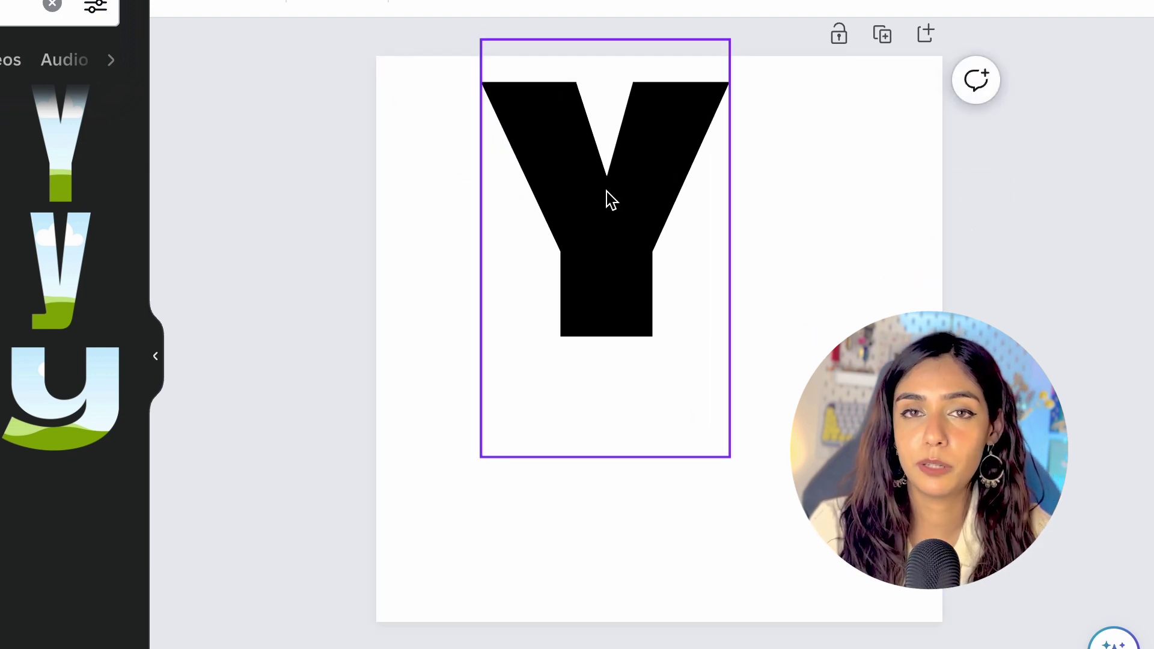
Move the black Y lower and enlarge it from its corner handle
drag(611, 198, 637, 309)
drag(523, 147, 412, 129)
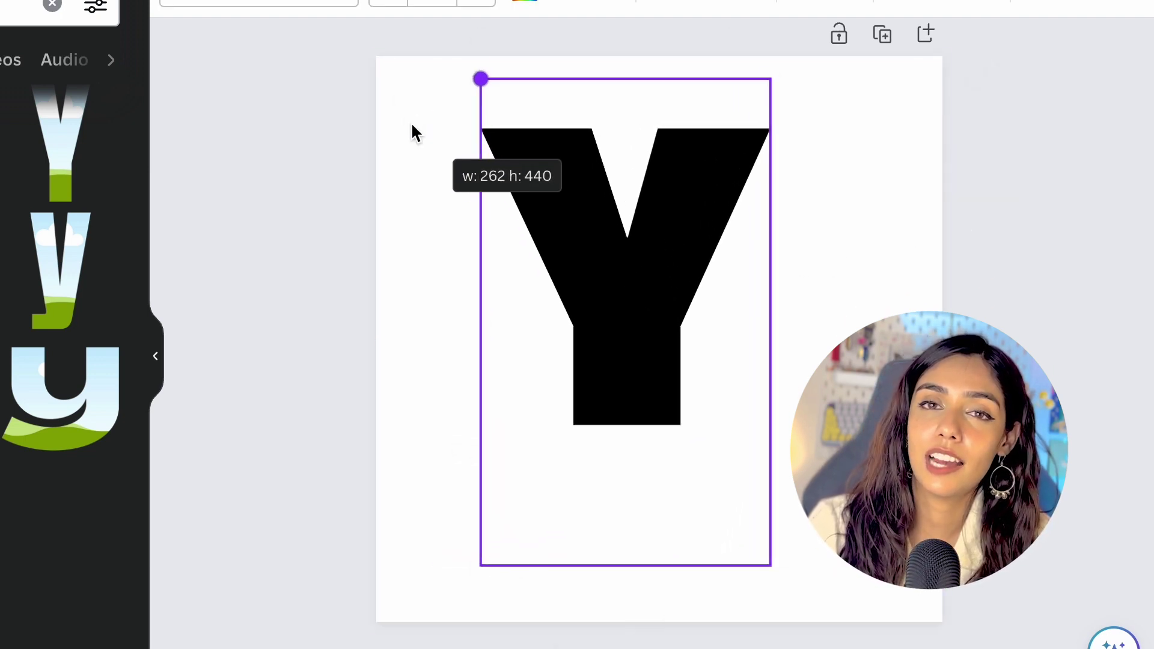
mouse_move(647, 268)
mouse_down()
mouse_move(657, 297)
mouse_move(652, 286)
mouse_up()
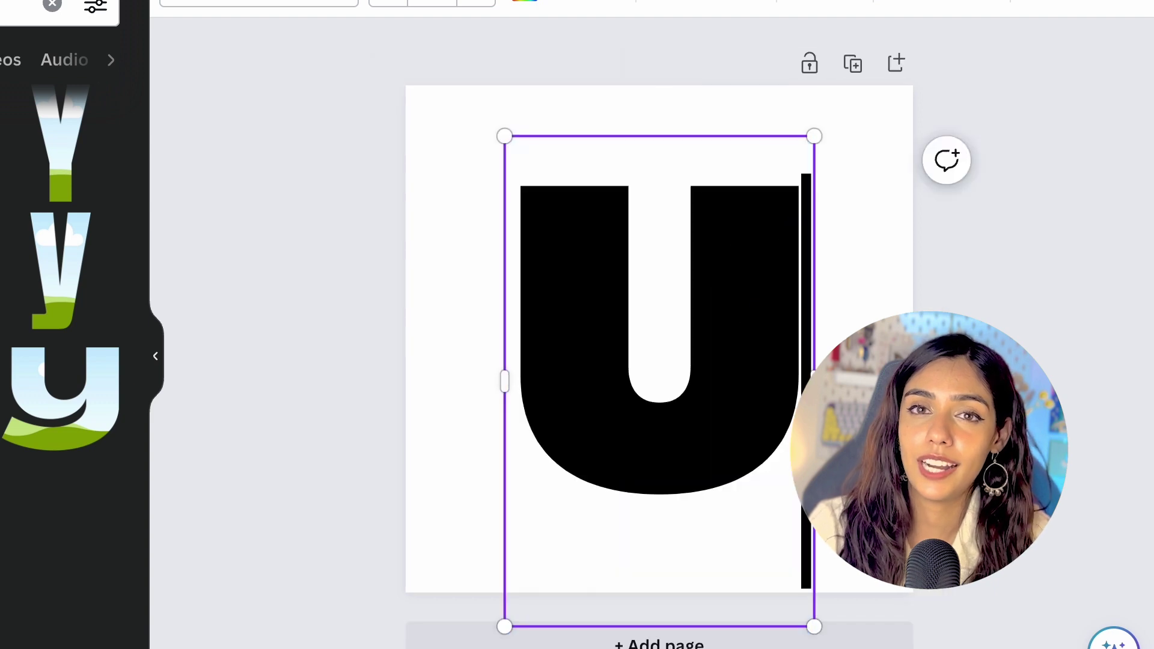
key(Escape)
Copy the design's share link, check the M page, and paste into the ControlNet input directory
click(977, 3)
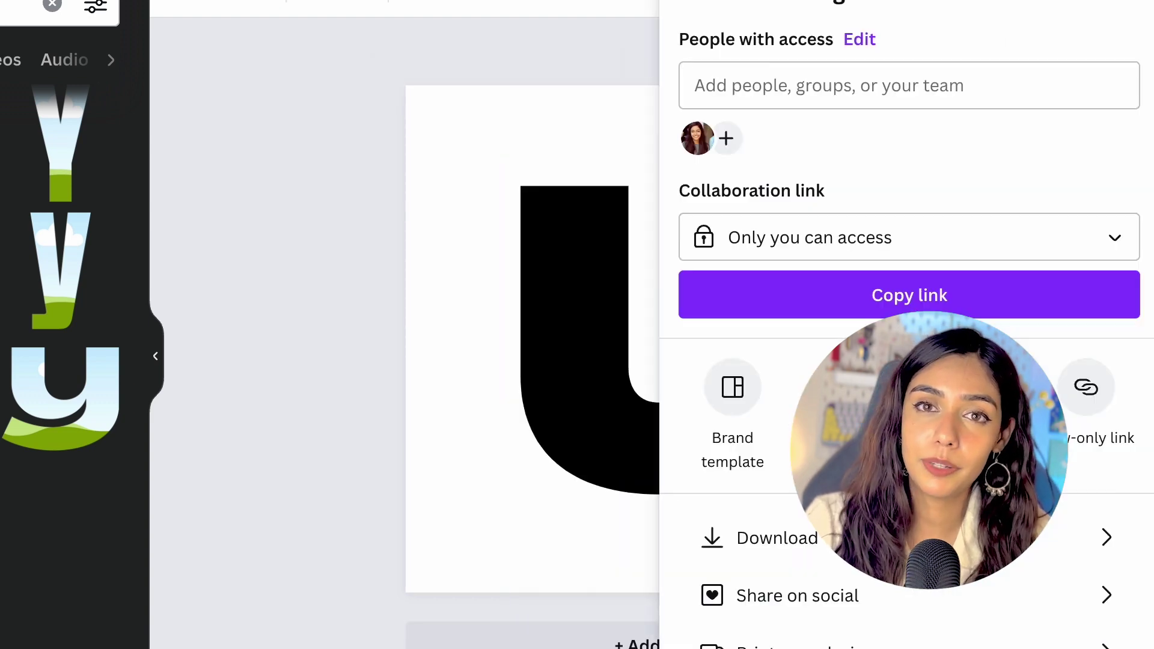
click(843, 303)
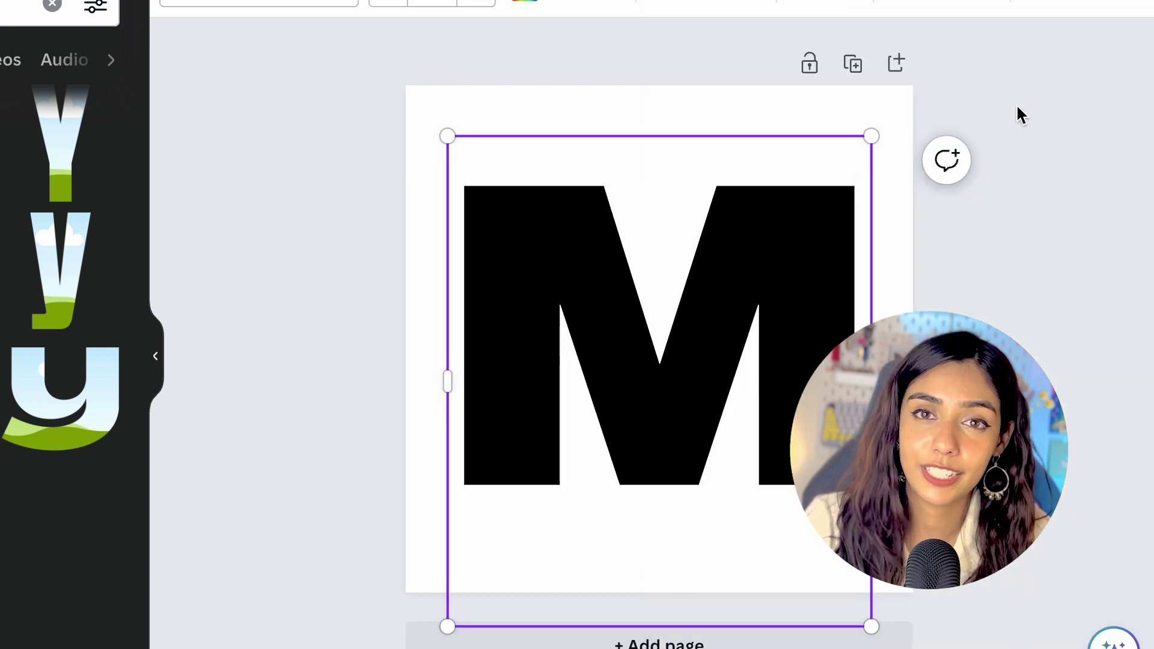
click(1018, 113)
click(977, 3)
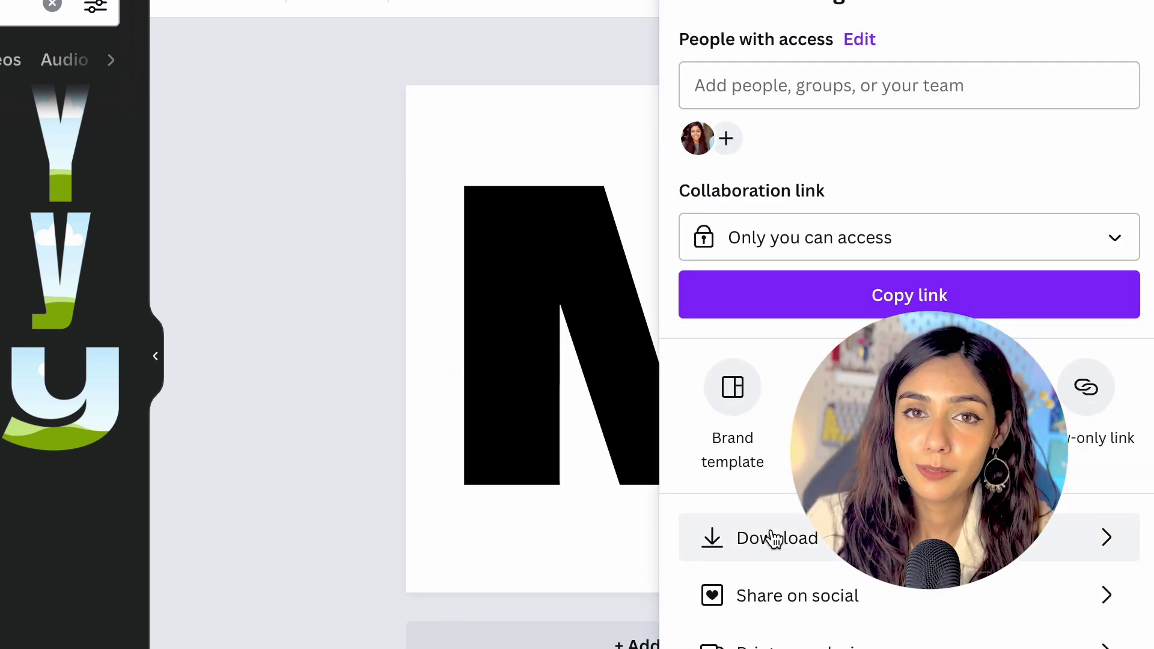
click(557, 33)
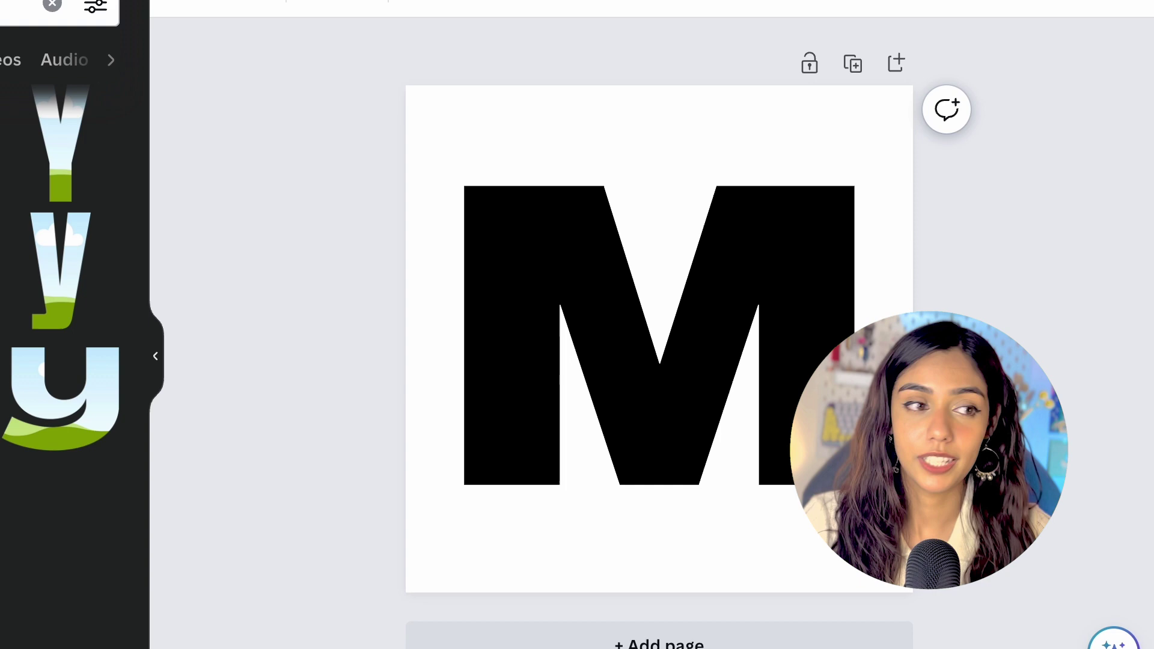
click(275, 302)
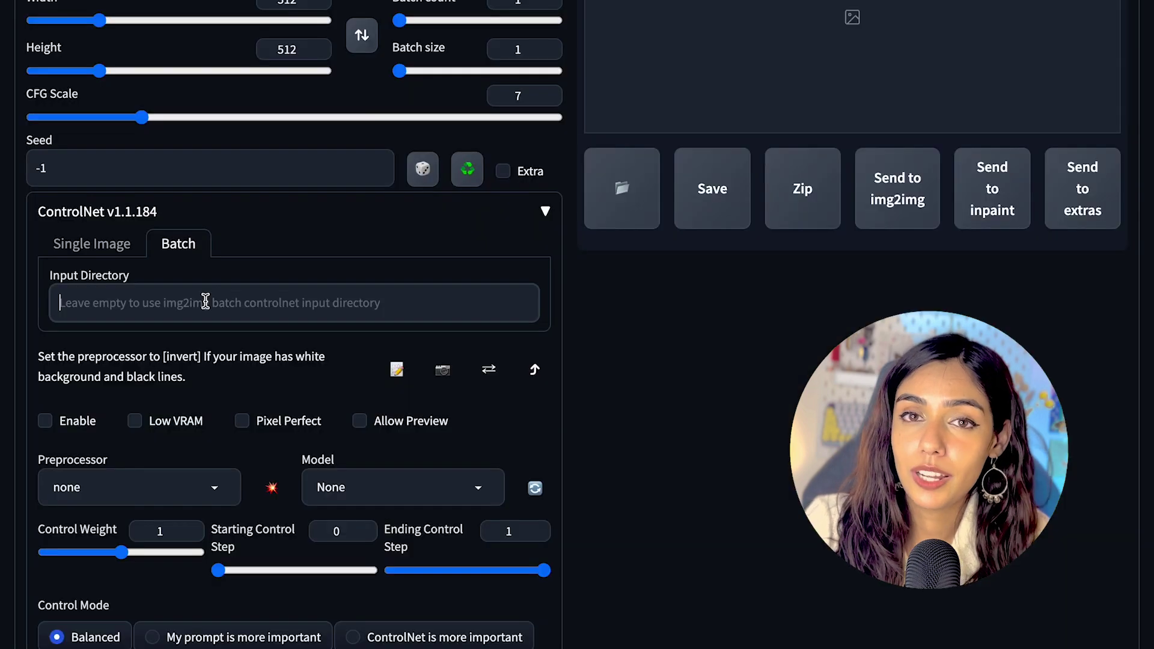
key(super+v)
Enable ControlNet with Low VRAM and Pixel Perfect, using the invert (from white bg & black line) preprocessor
click(45, 421)
click(135, 421)
click(279, 421)
click(138, 487)
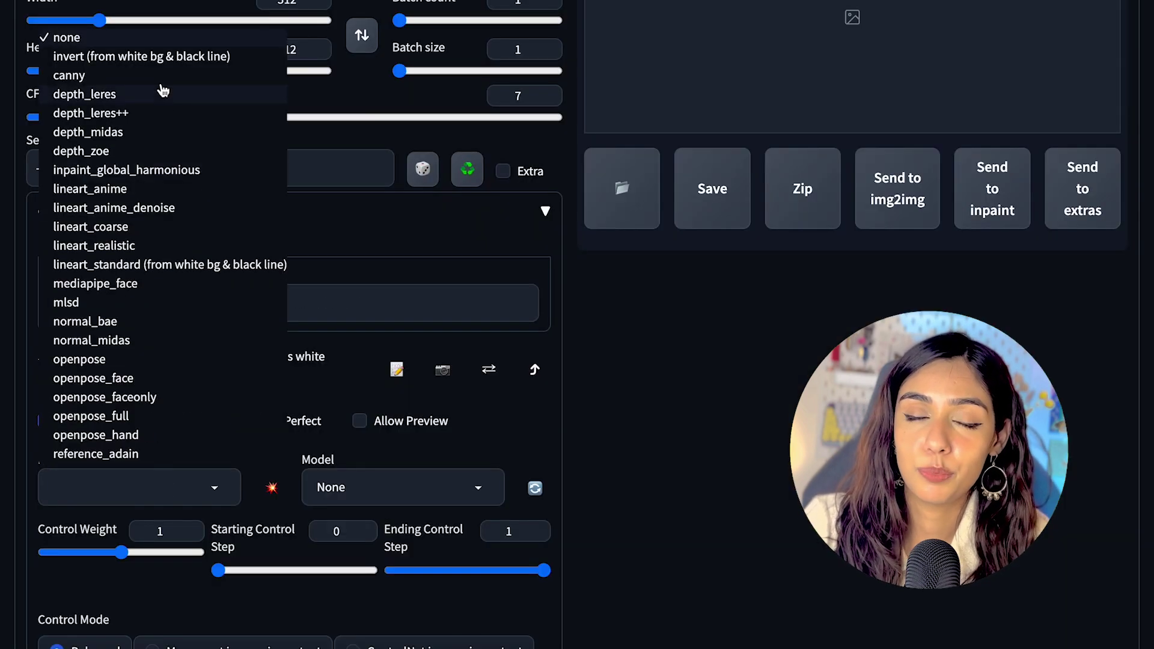
click(161, 58)
click(385, 487)
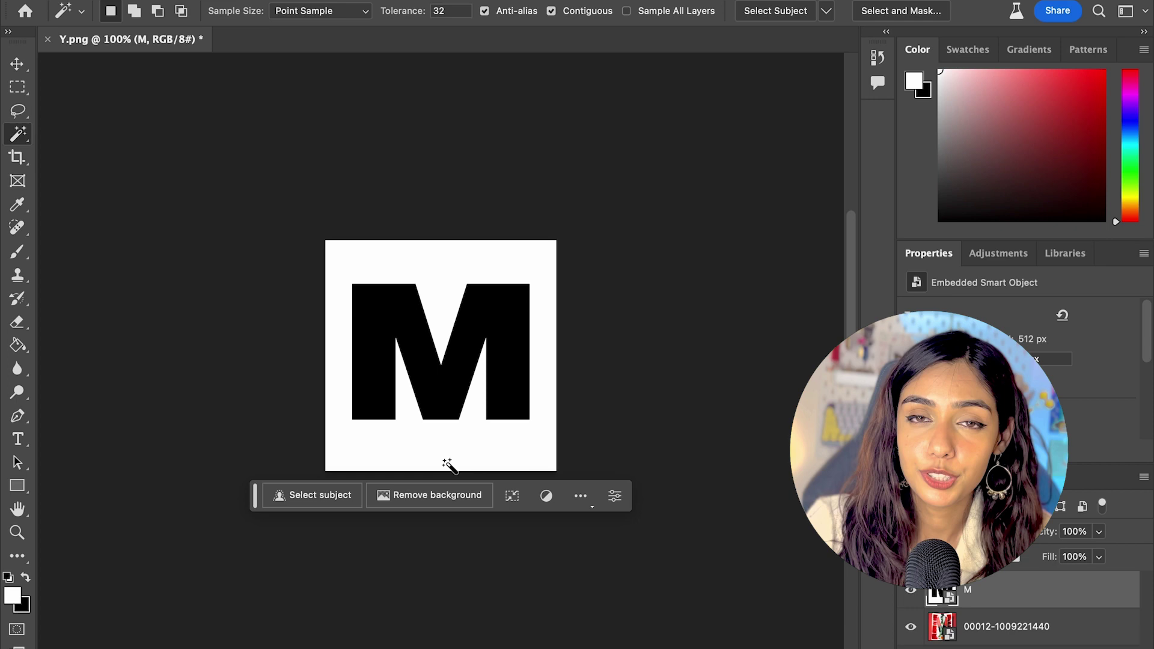
Select the whole black letter M with the Magic Wand on the M layer
right_click(1003, 637)
click(1048, 621)
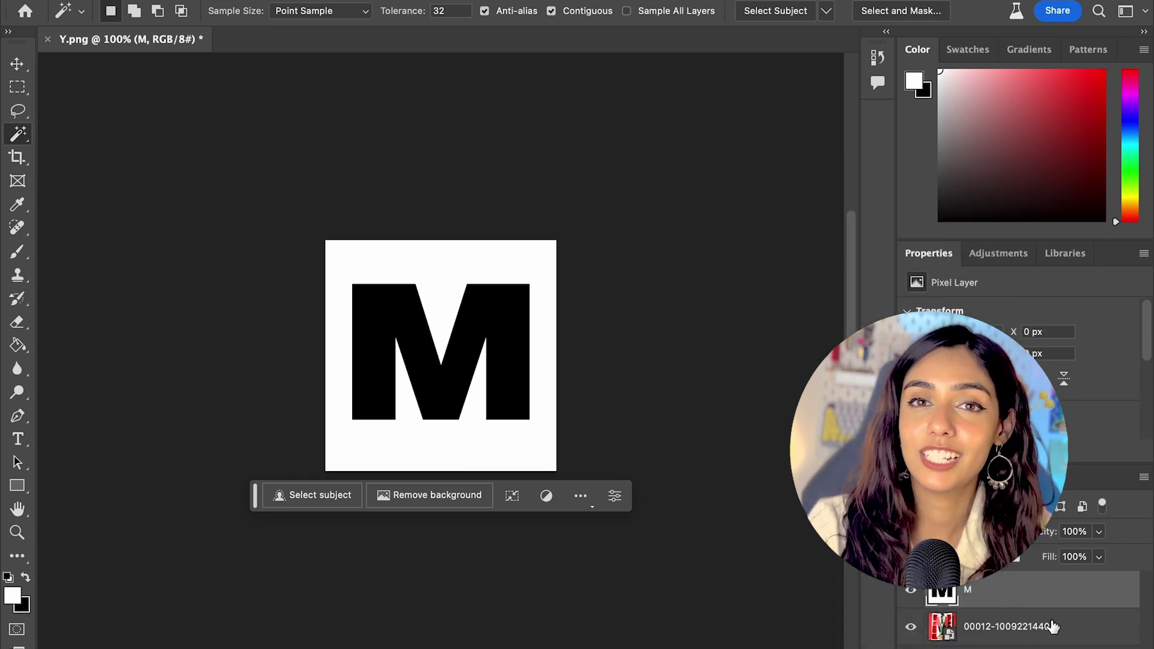
right_click(1044, 624)
key(Escape)
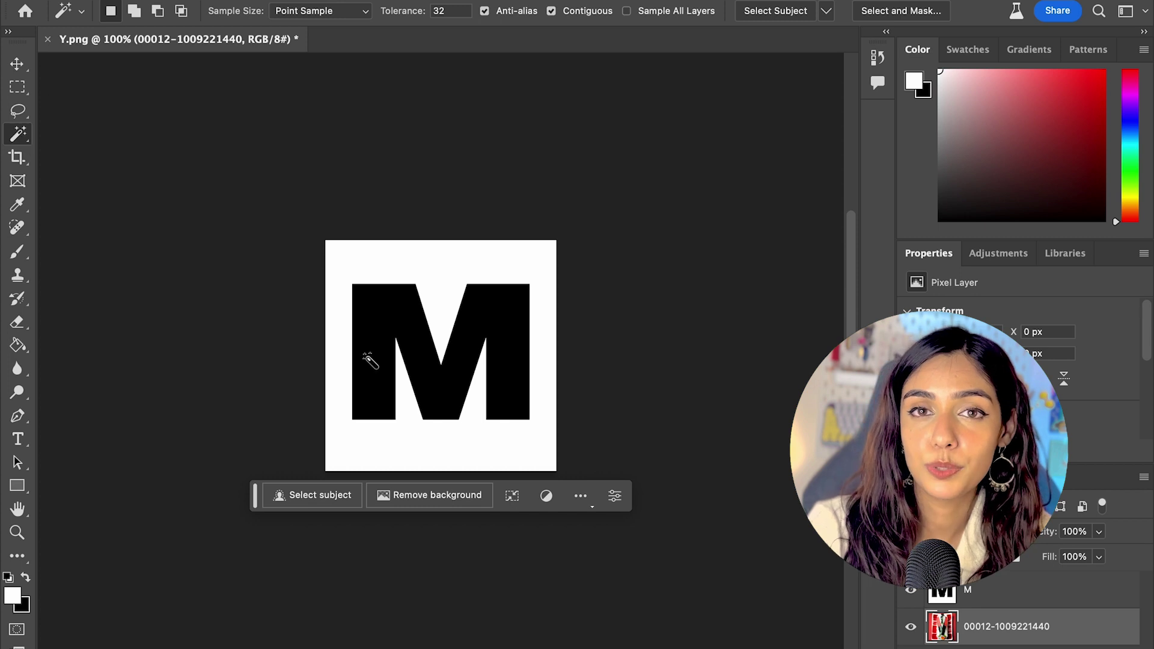
click(369, 360)
click(379, 321)
click(910, 627)
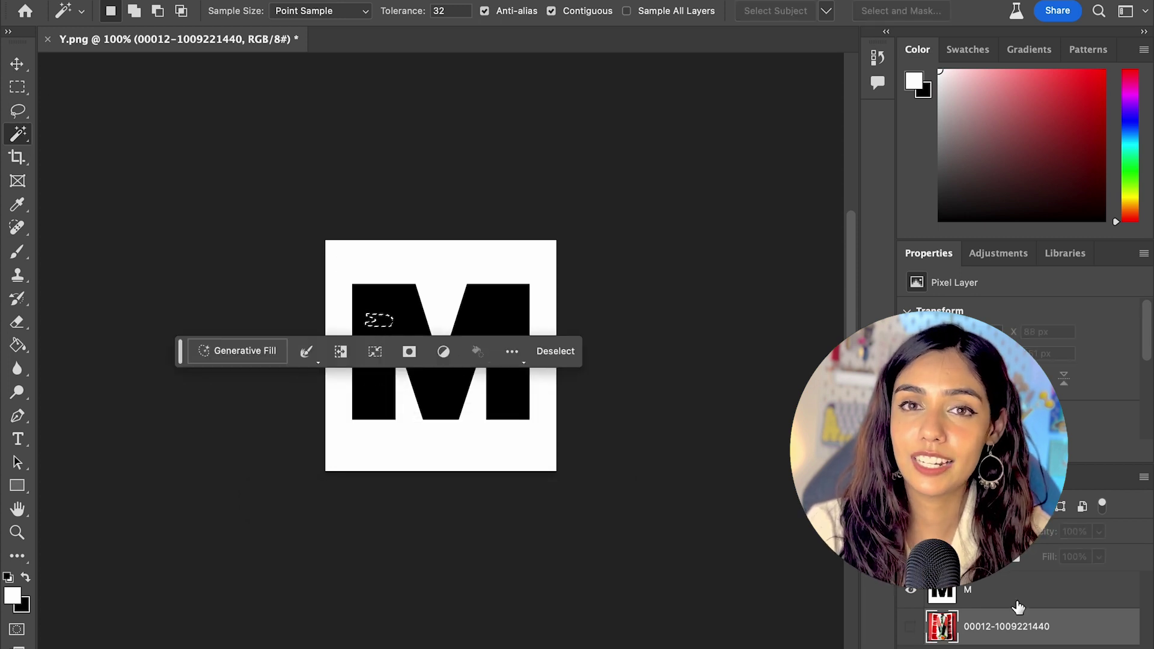
click(1018, 601)
click(496, 351)
click(911, 626)
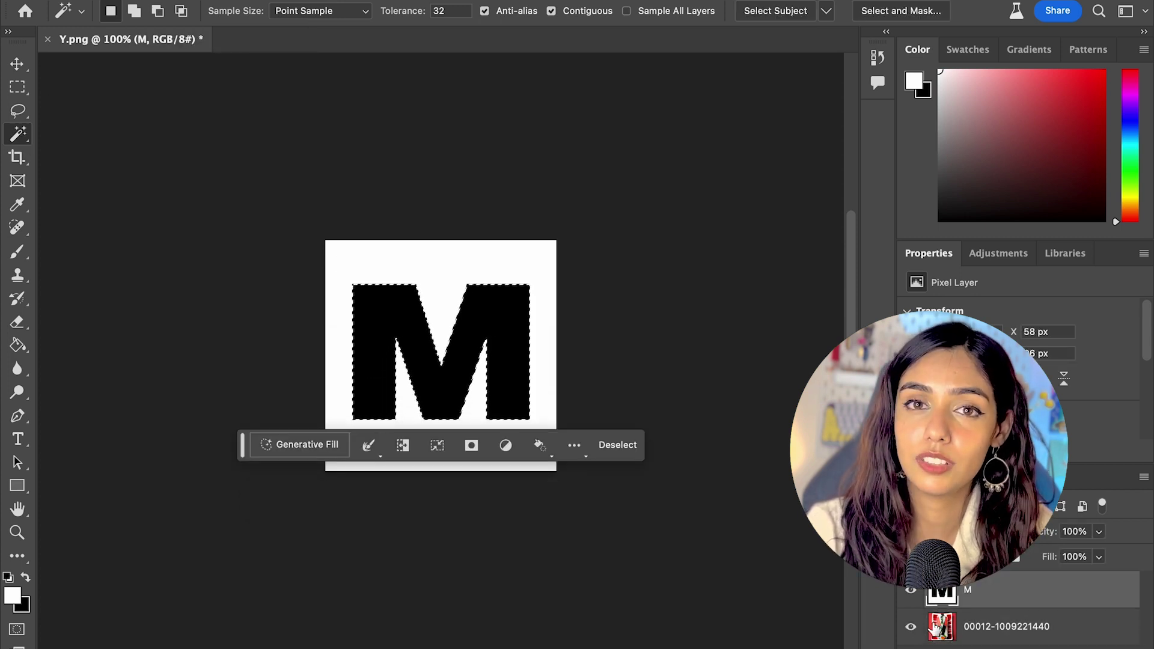
click(910, 590)
Copy the M-shaped area of the sushi photo layer to a new layer with Layer Via Copy
right_click(508, 330)
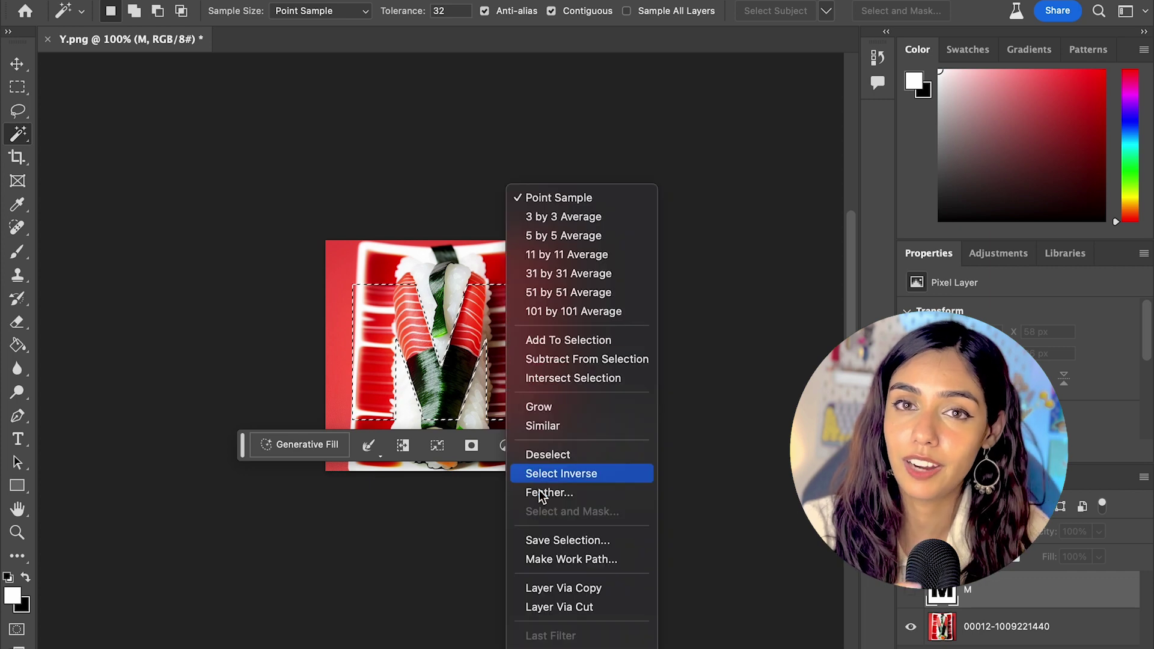
click(539, 607)
key(ctrl+z)
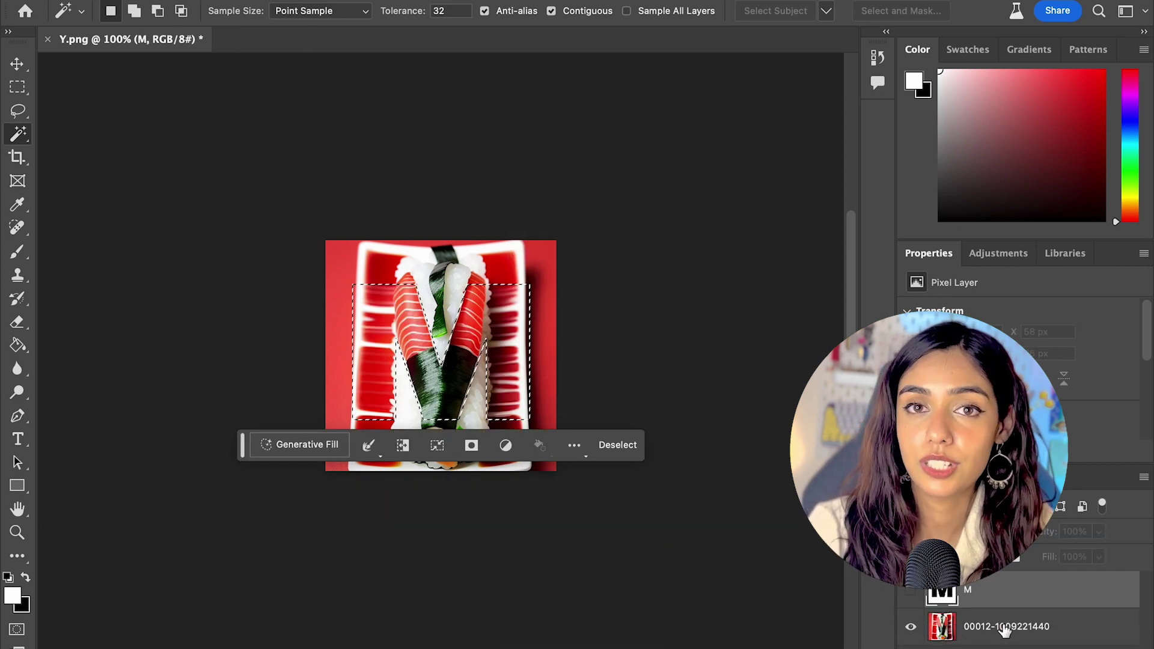
click(1005, 629)
right_click(493, 331)
click(544, 587)
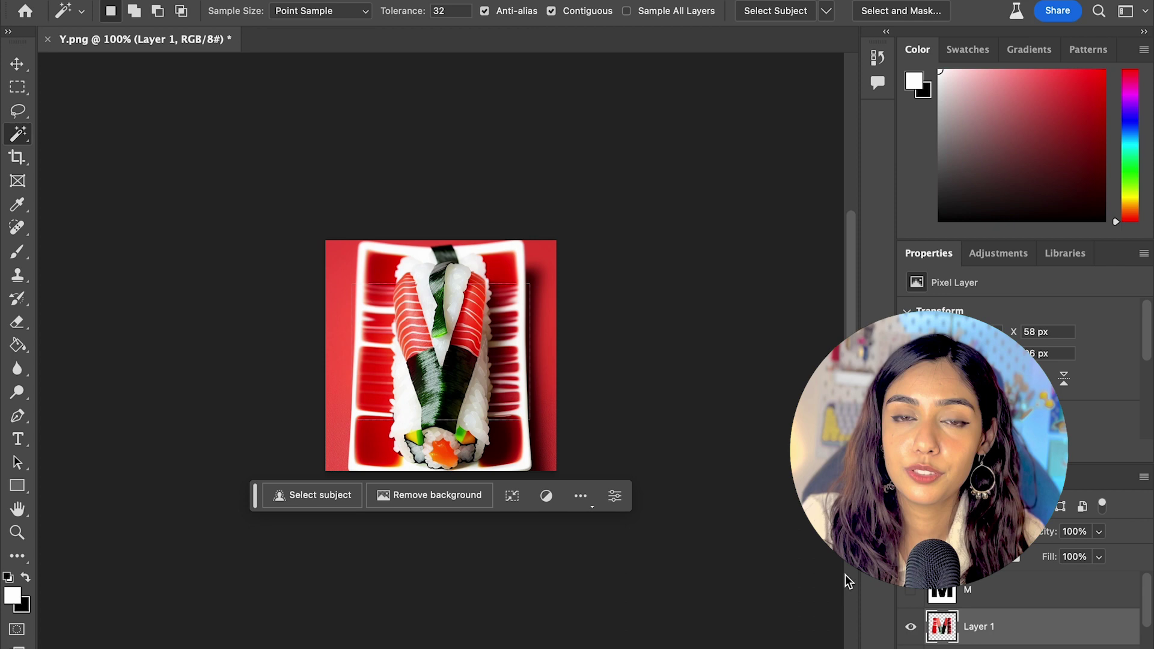
Move Layer 1 above the M layer and show the white M behind the cut-out
scroll(911, 619, down, 1)
click(909, 625)
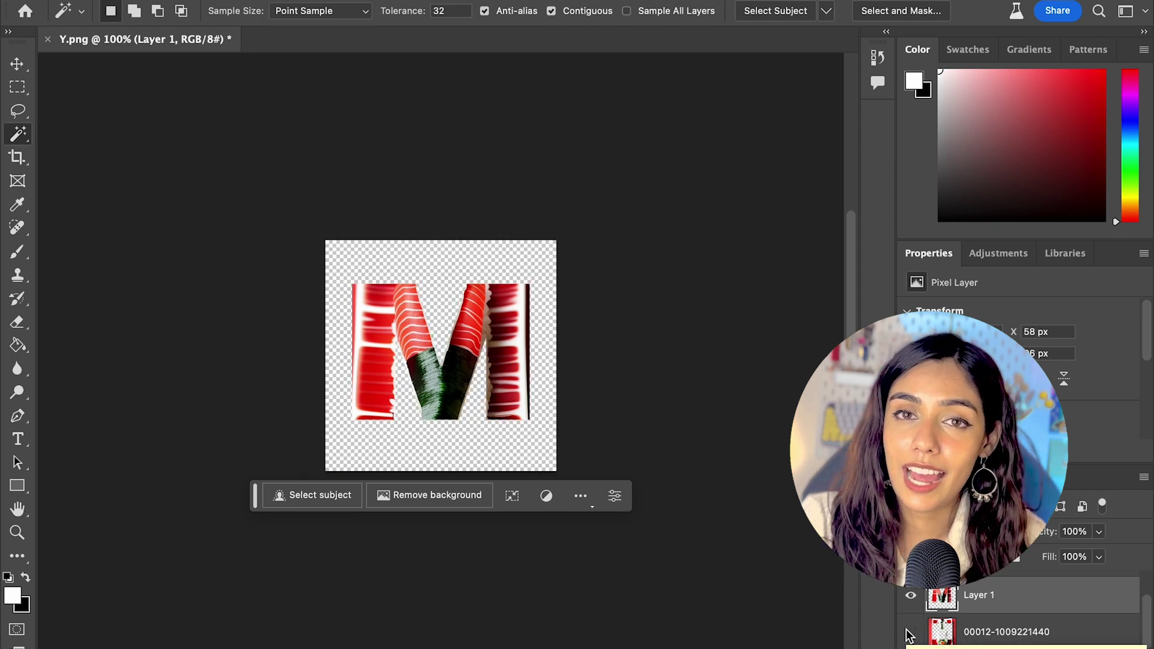
scroll(924, 628, up, 1)
drag(927, 629, 938, 585)
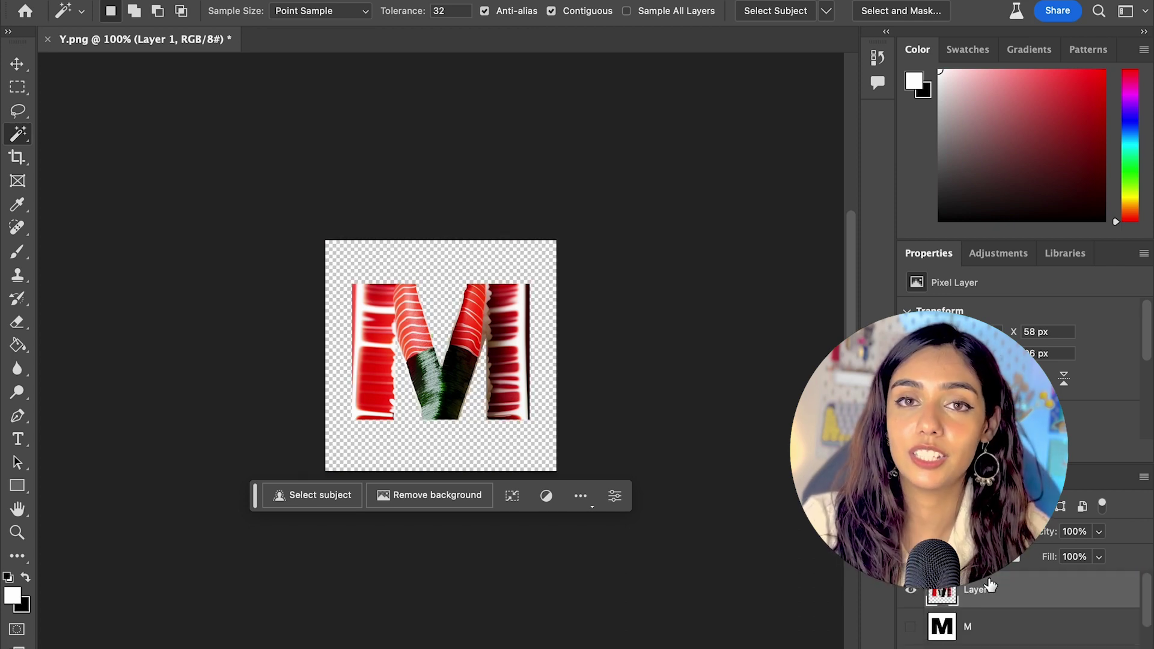
click(911, 627)
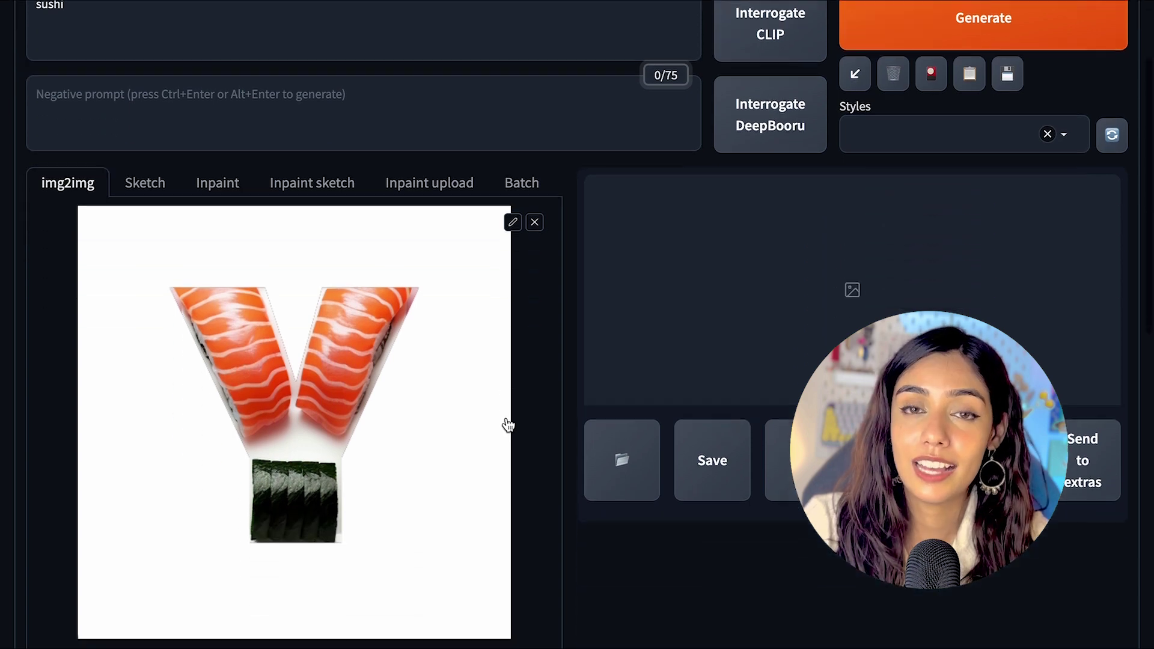
Expand the ControlNet section further down the img2img page
scroll(508, 425, down, 9)
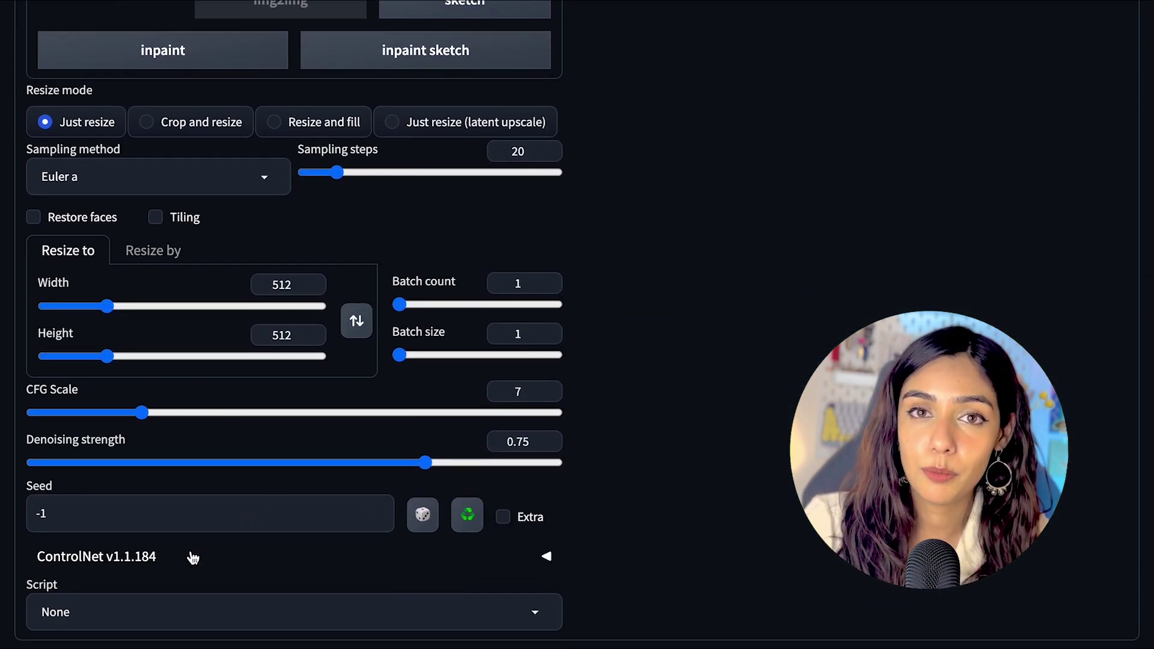
click(191, 559)
scroll(188, 557, down, 4)
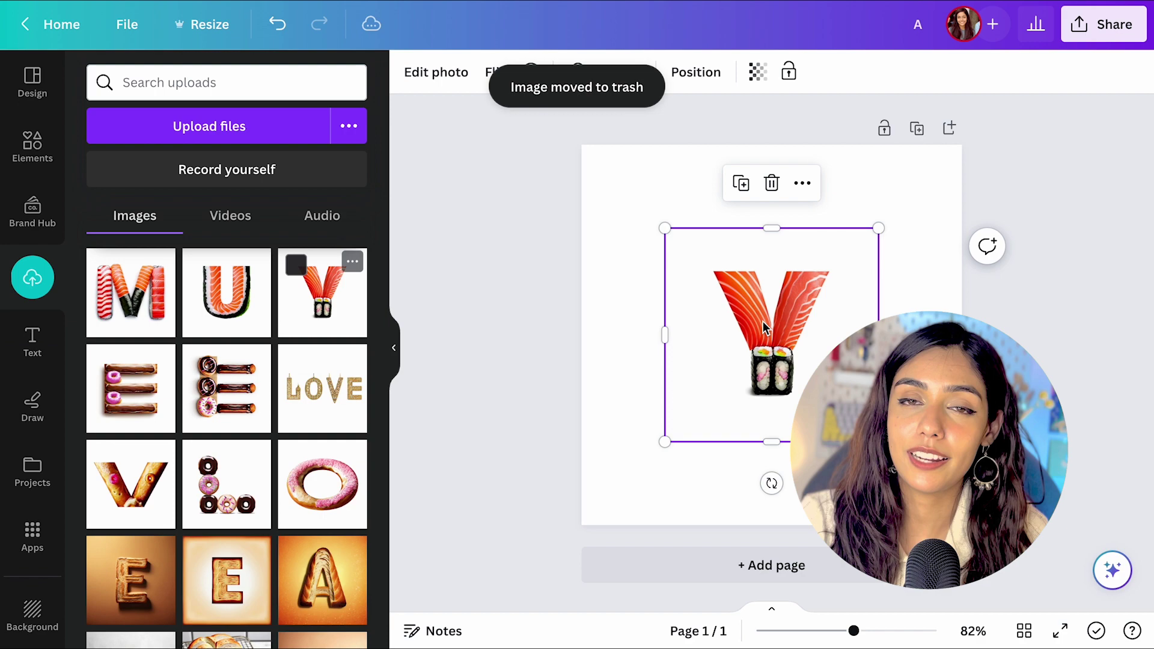
Add the sushi Y, U and M letters to the page and remove the M's background with BG Remover
drag(770, 334, 655, 335)
click(232, 308)
click(444, 72)
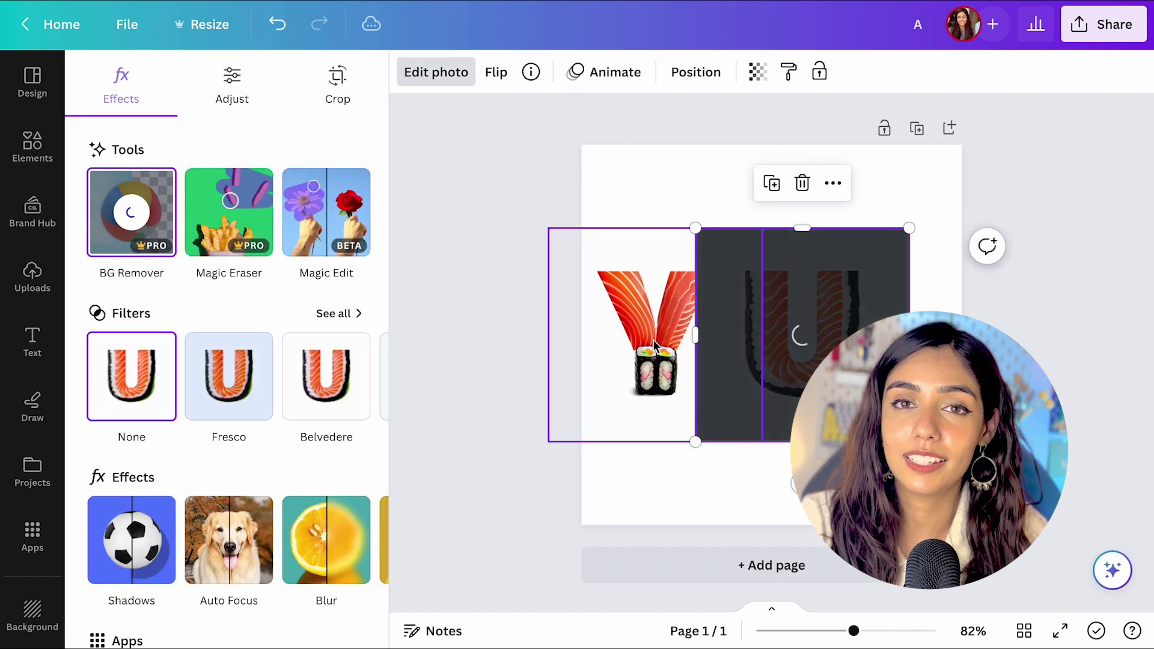
click(124, 287)
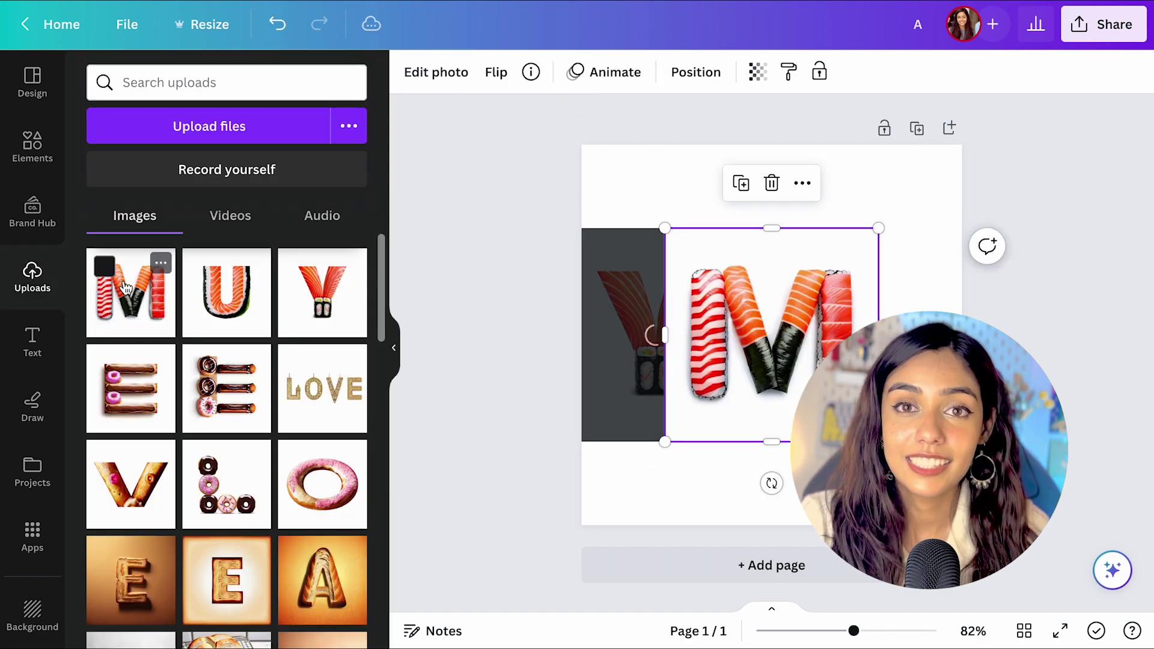
click(436, 72)
click(129, 214)
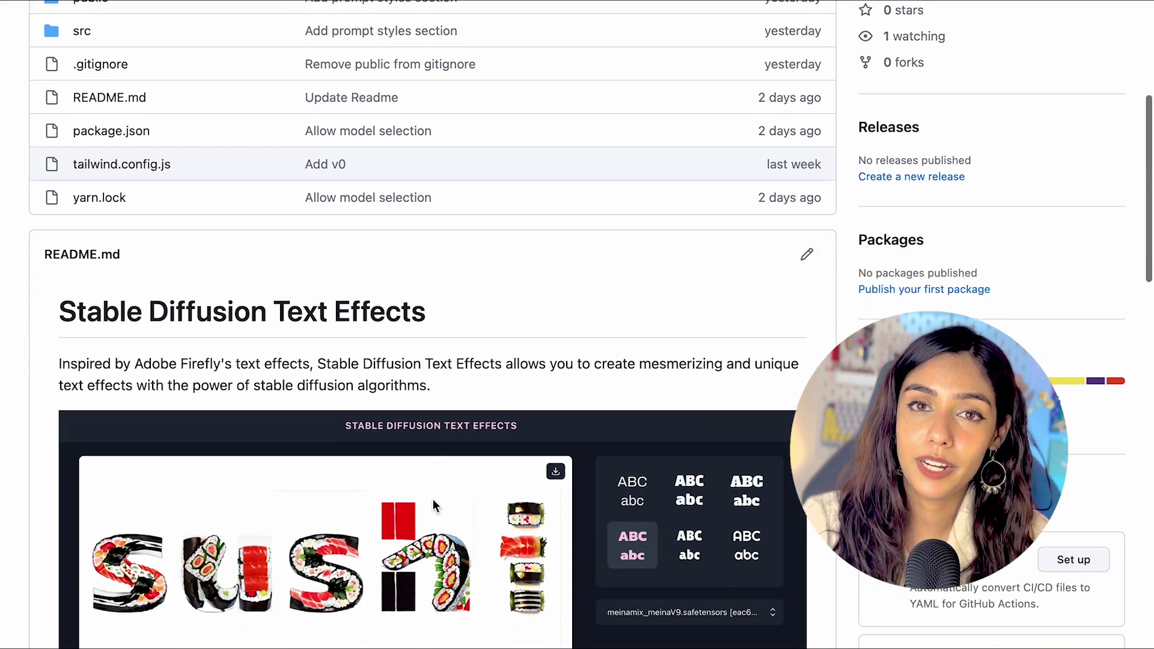
Scroll through the README's sushi, cool and yarn text-effect examples, then back to the top
scroll(434, 507, down, 5)
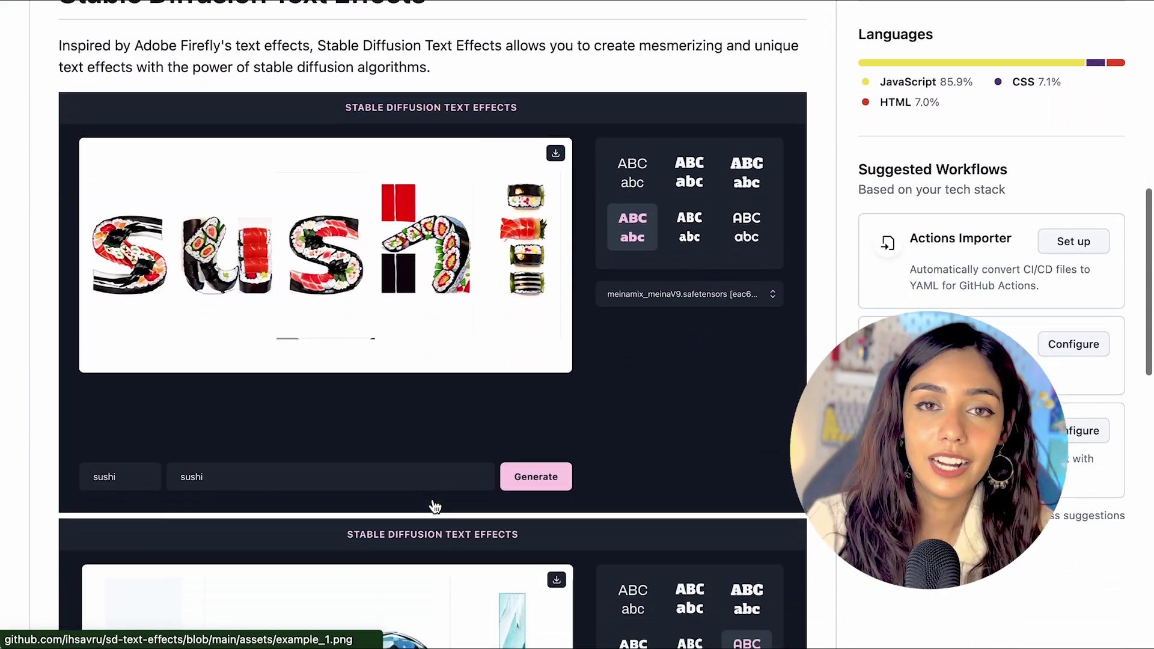
scroll(434, 507, down, 5)
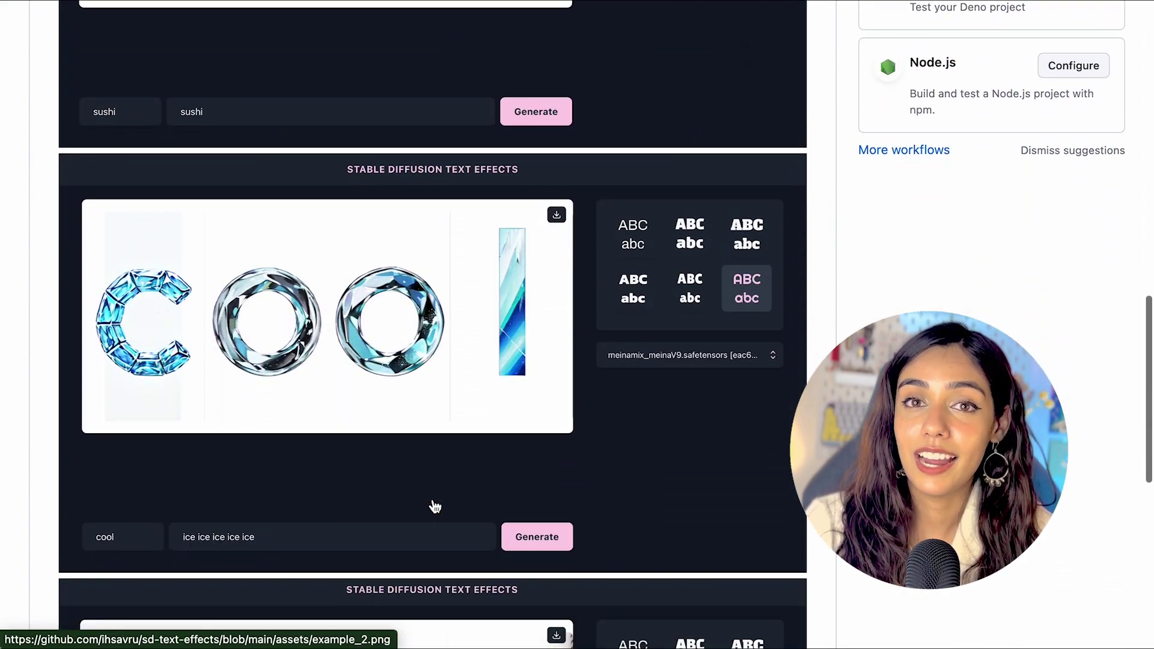
scroll(434, 507, down, 6)
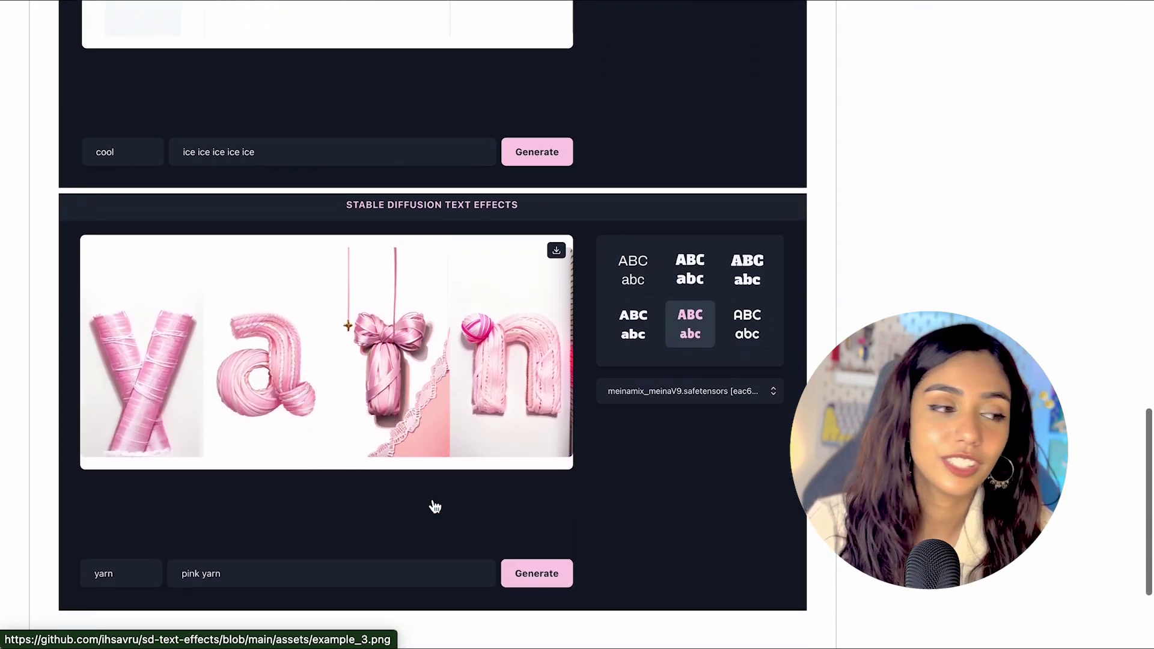
scroll(431, 499, up, 20)
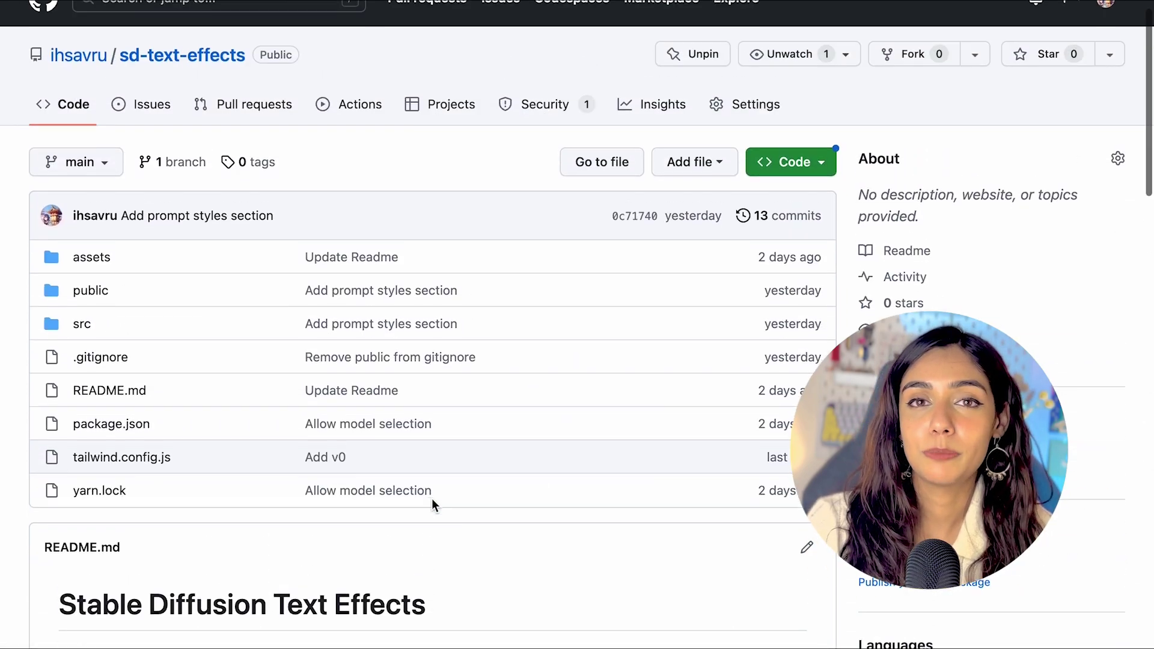